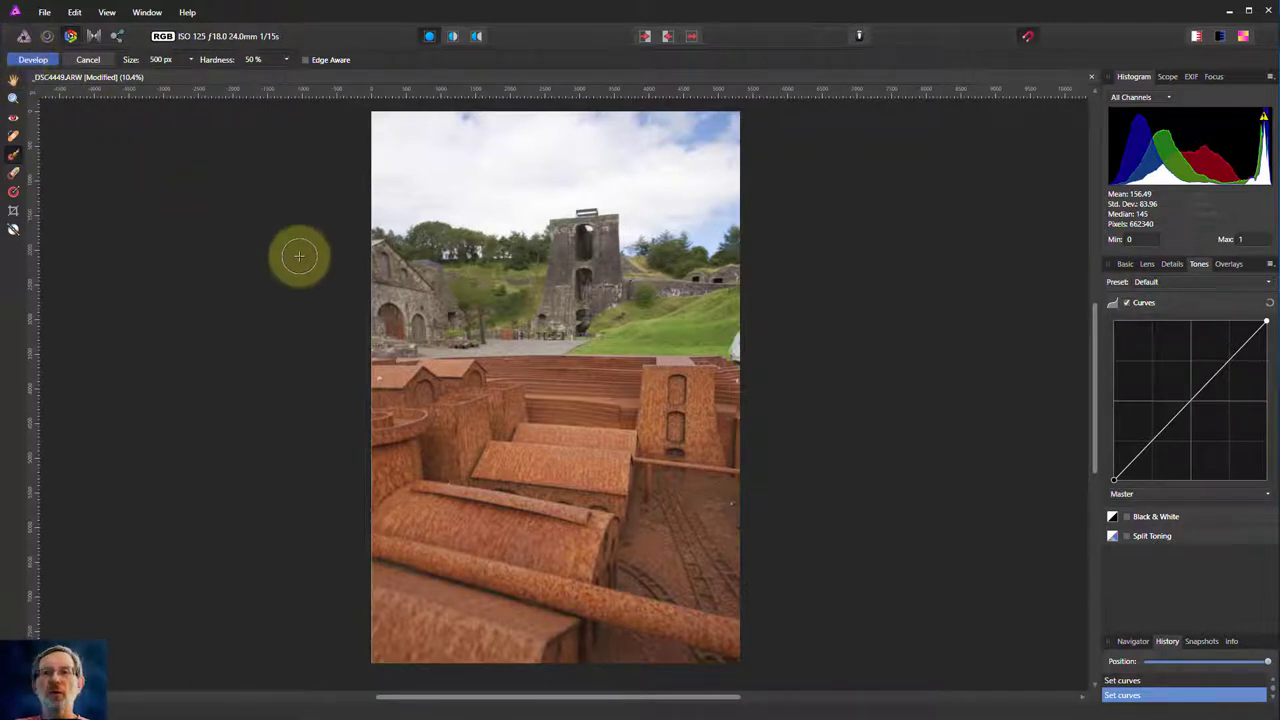
Review the Basic, Lens, Details and Tones develop tabs for the raw photo.
click(1126, 264)
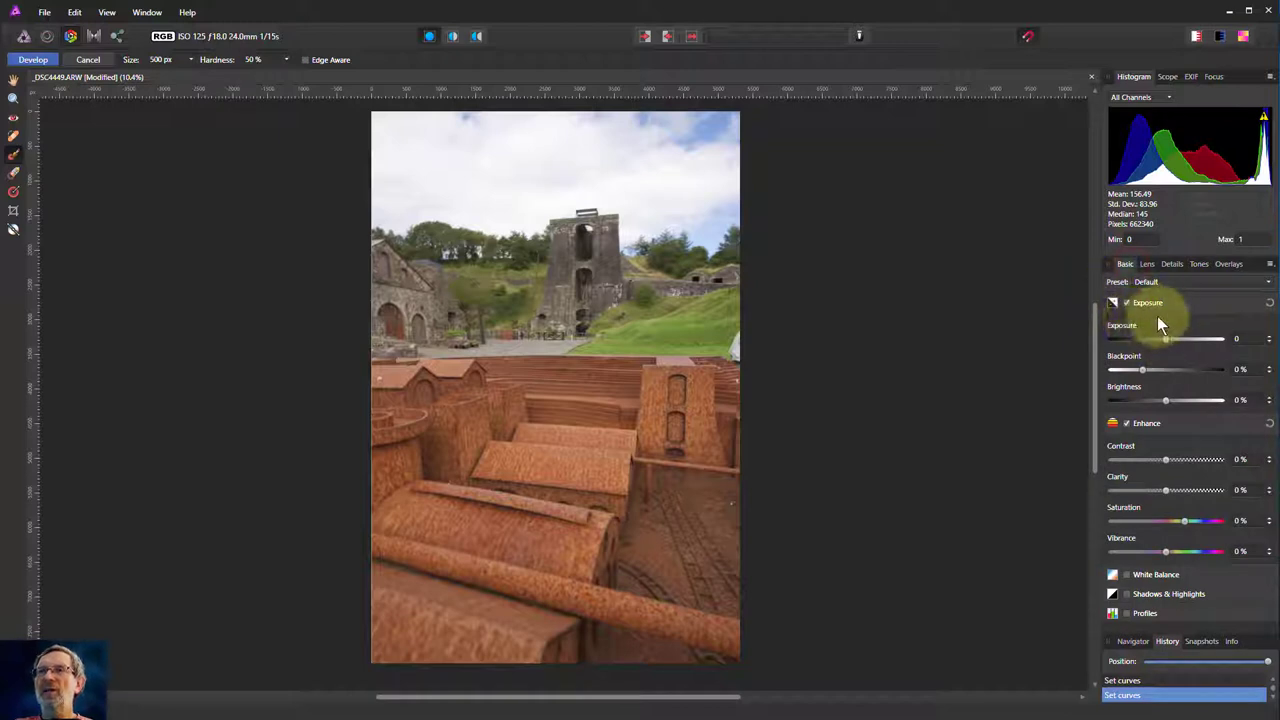
click(1149, 264)
click(1172, 266)
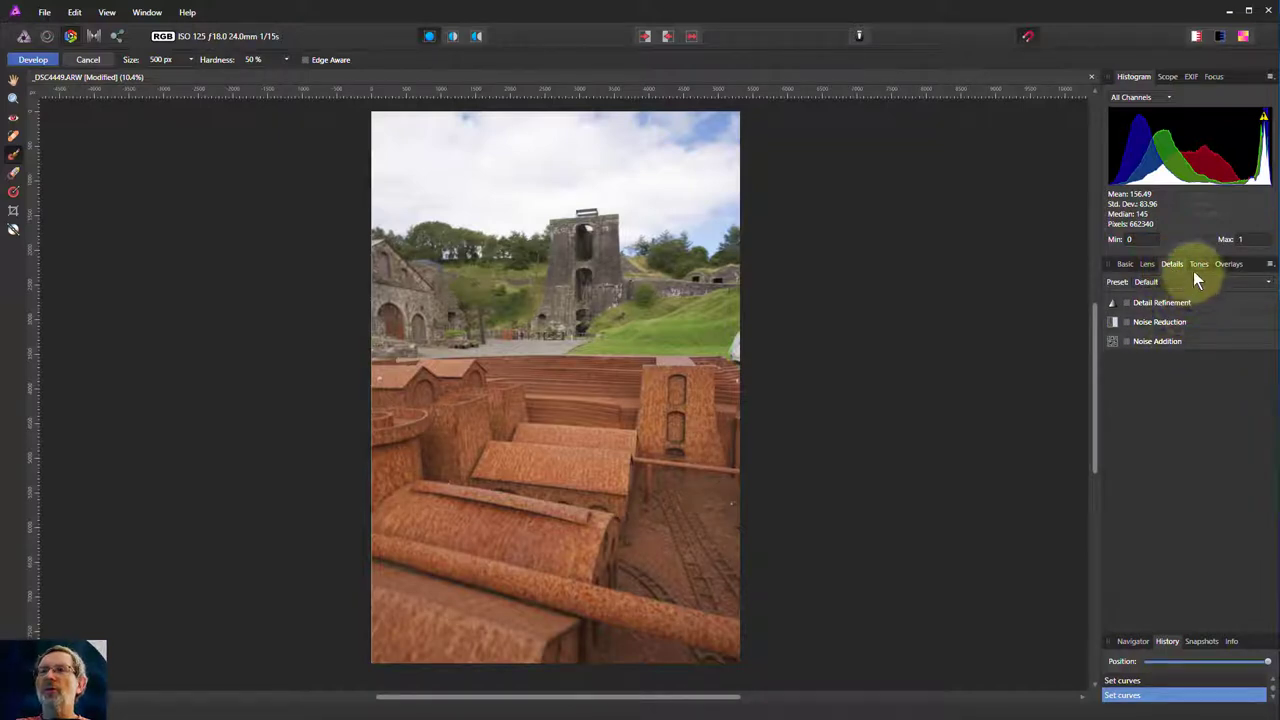
click(1200, 266)
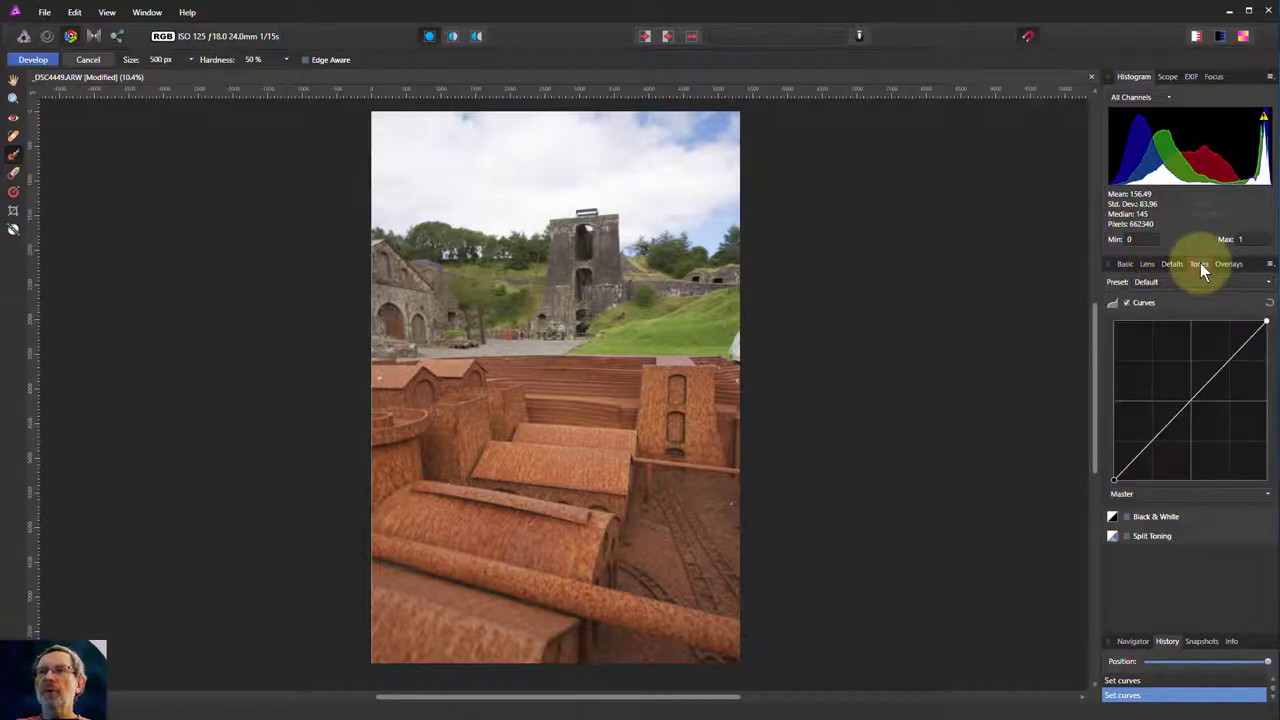
Compare the photo with Curves off and on, then develop it into the Photo persona.
click(1143, 303)
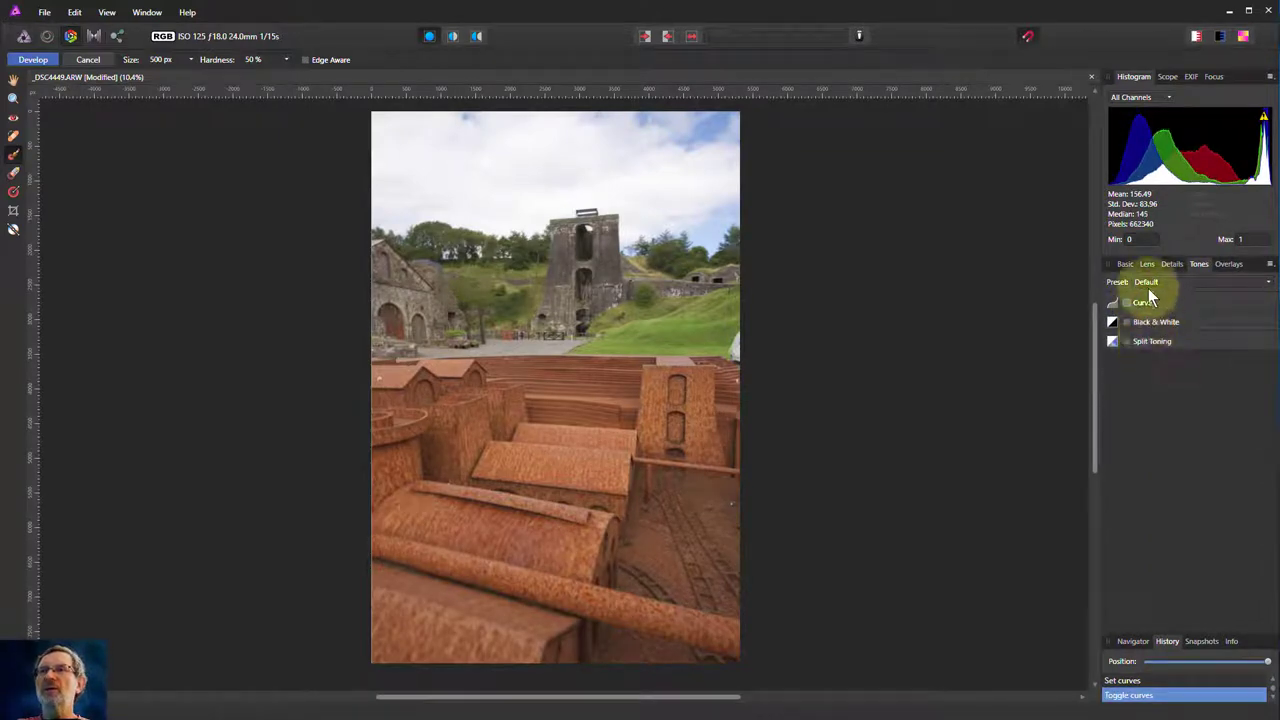
click(1152, 309)
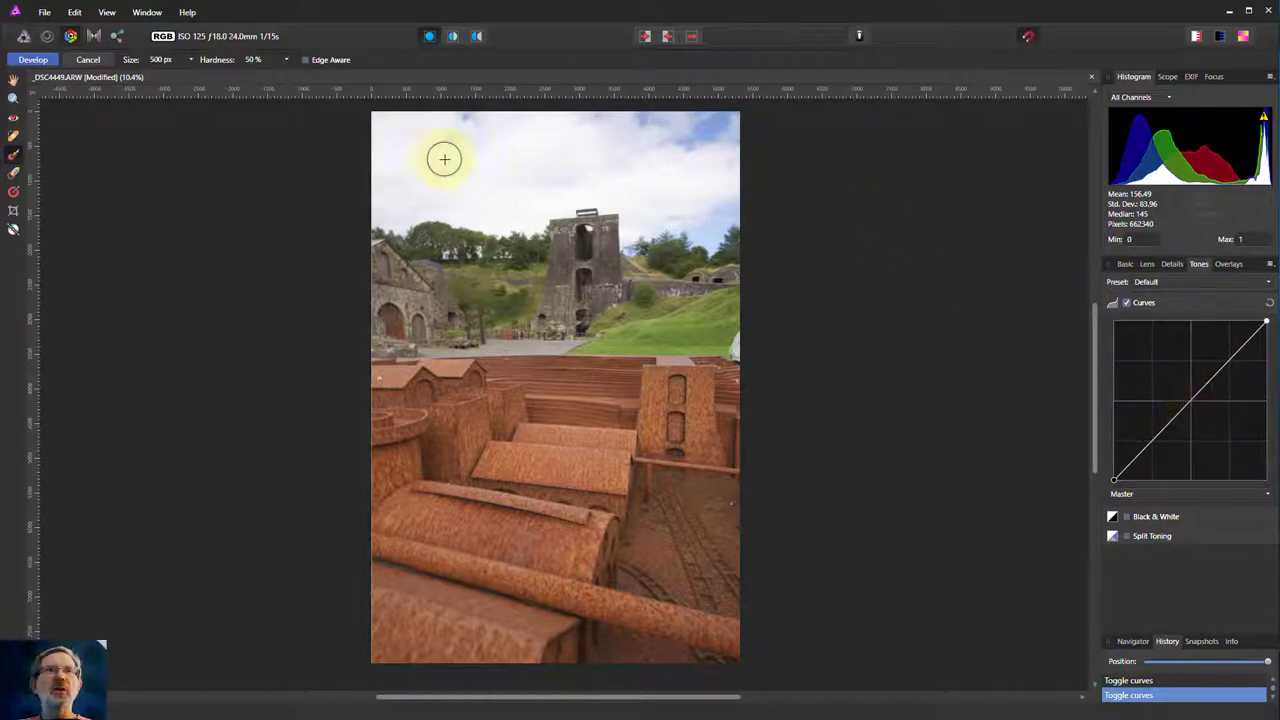
click(33, 59)
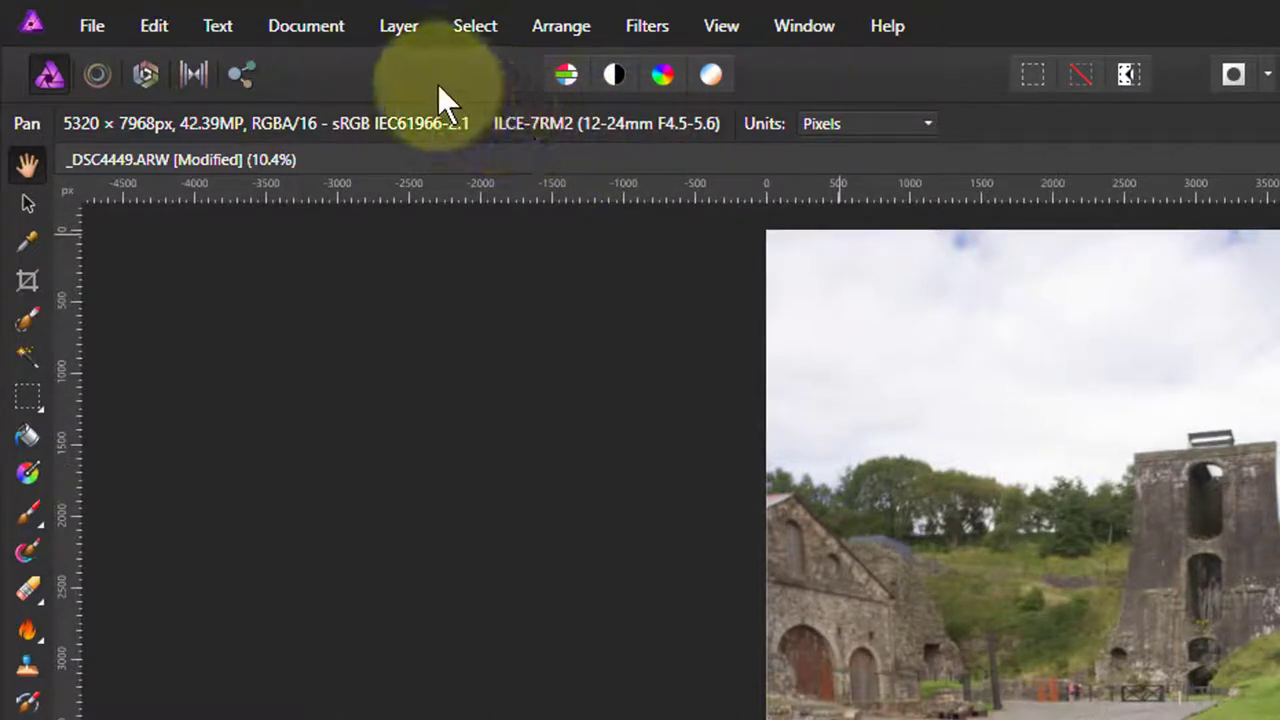
click(400, 28)
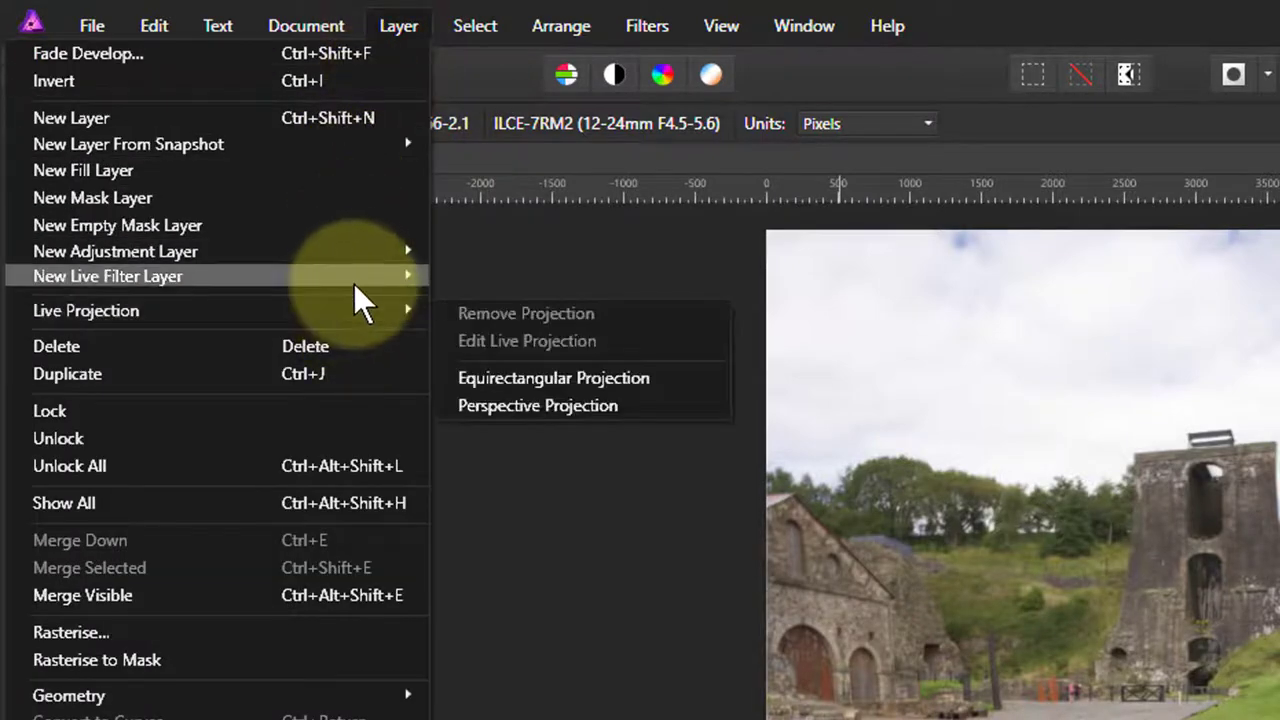
mouse_move(350, 256)
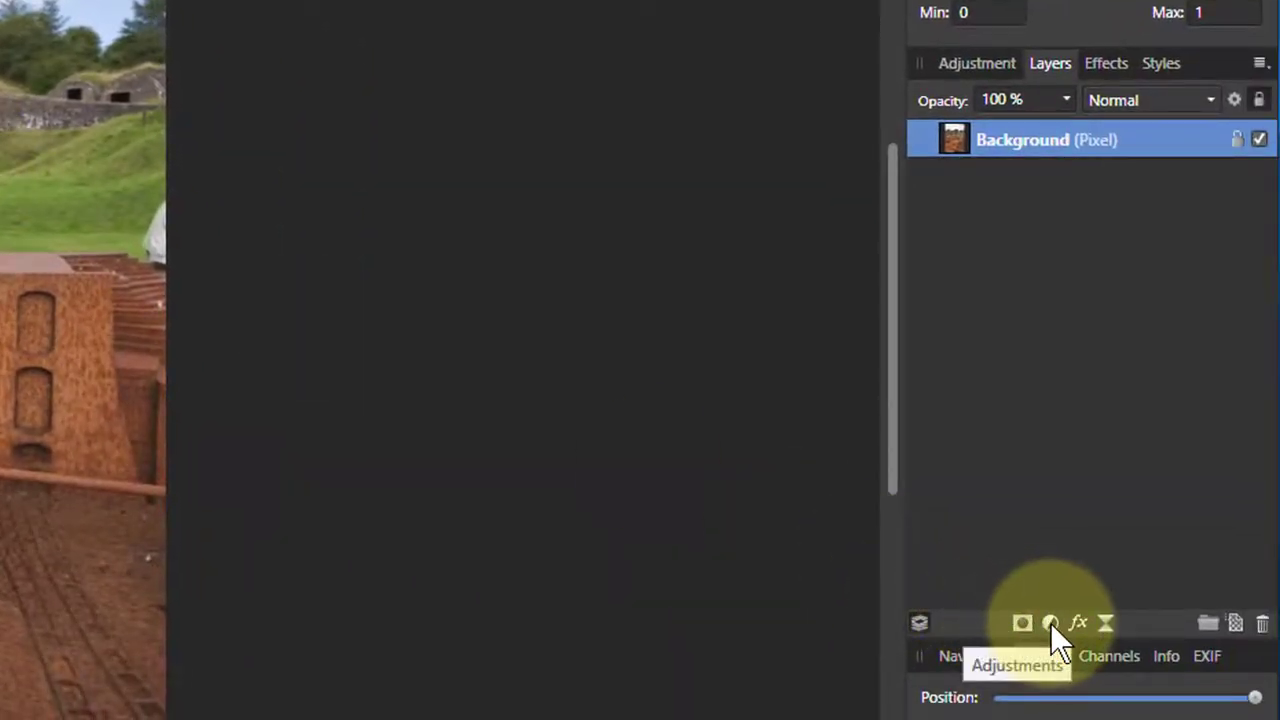
Add a Curves adjustment to the Background layer and select the nested Curves Adjustment.
click(1050, 623)
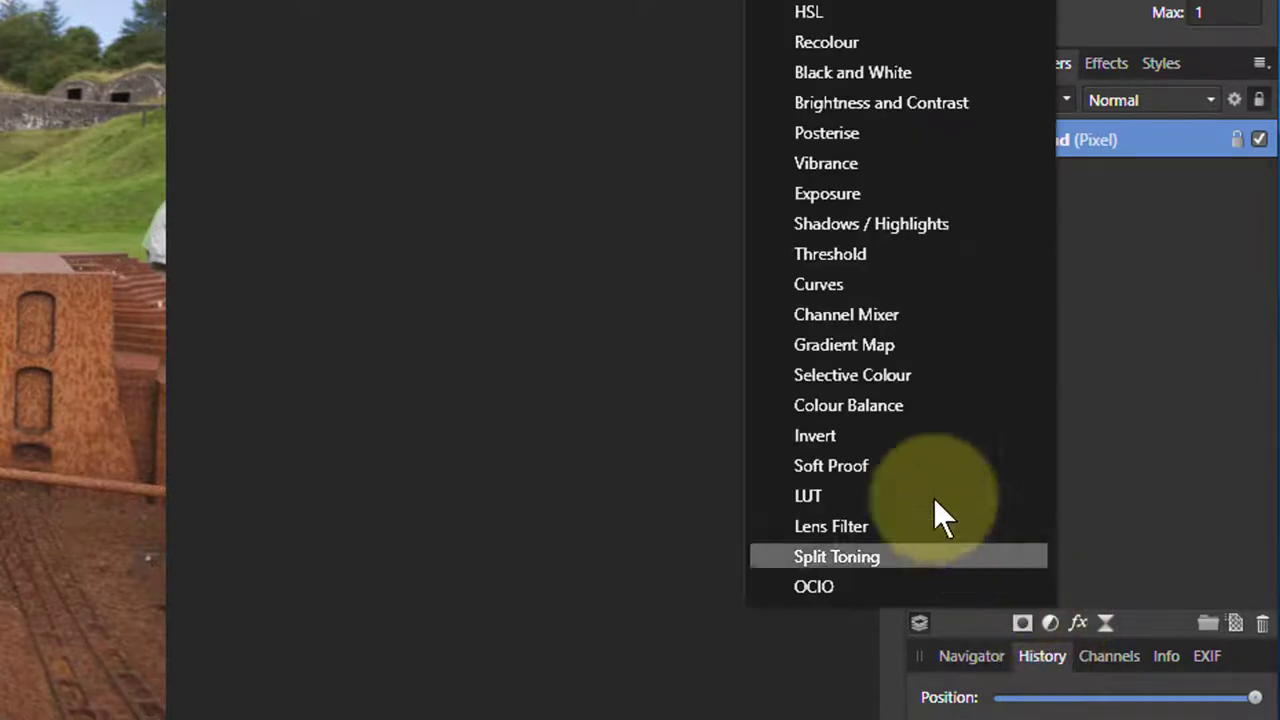
click(799, 284)
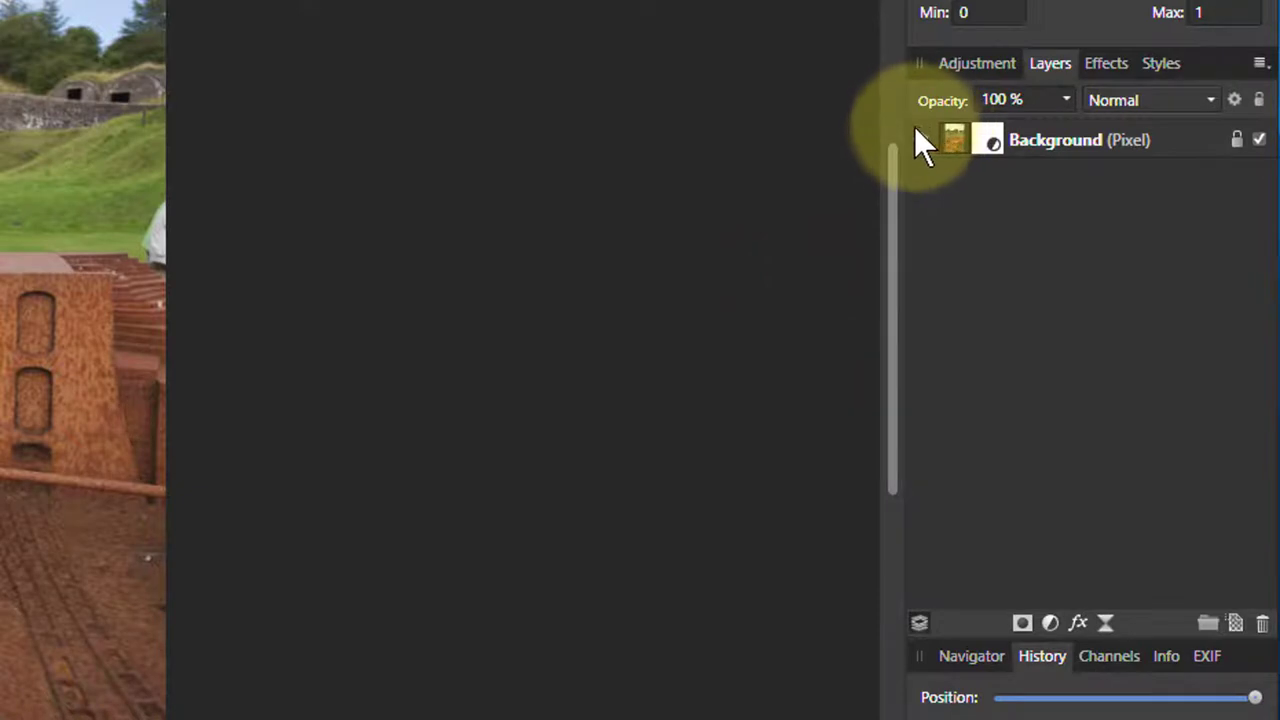
click(916, 138)
click(922, 140)
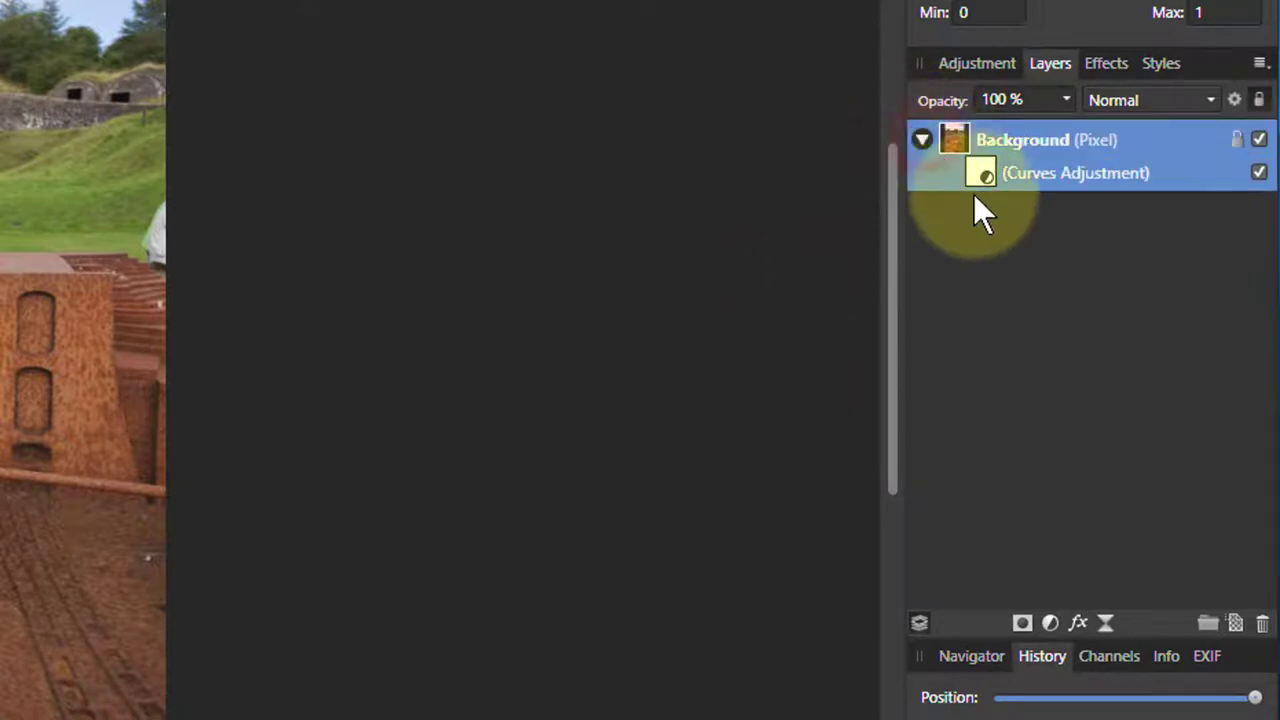
click(985, 170)
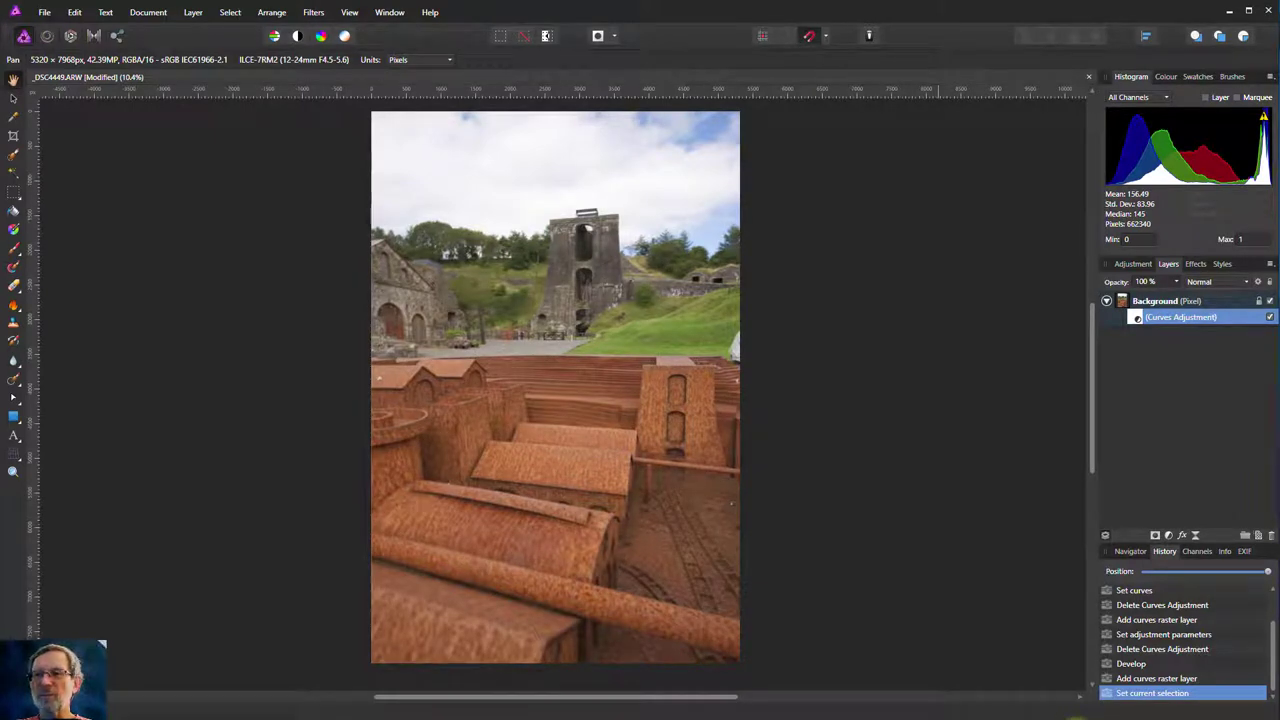
Move the Curves settings panel up beside the ironworks photo.
drag(1020, 428, 1020, 233)
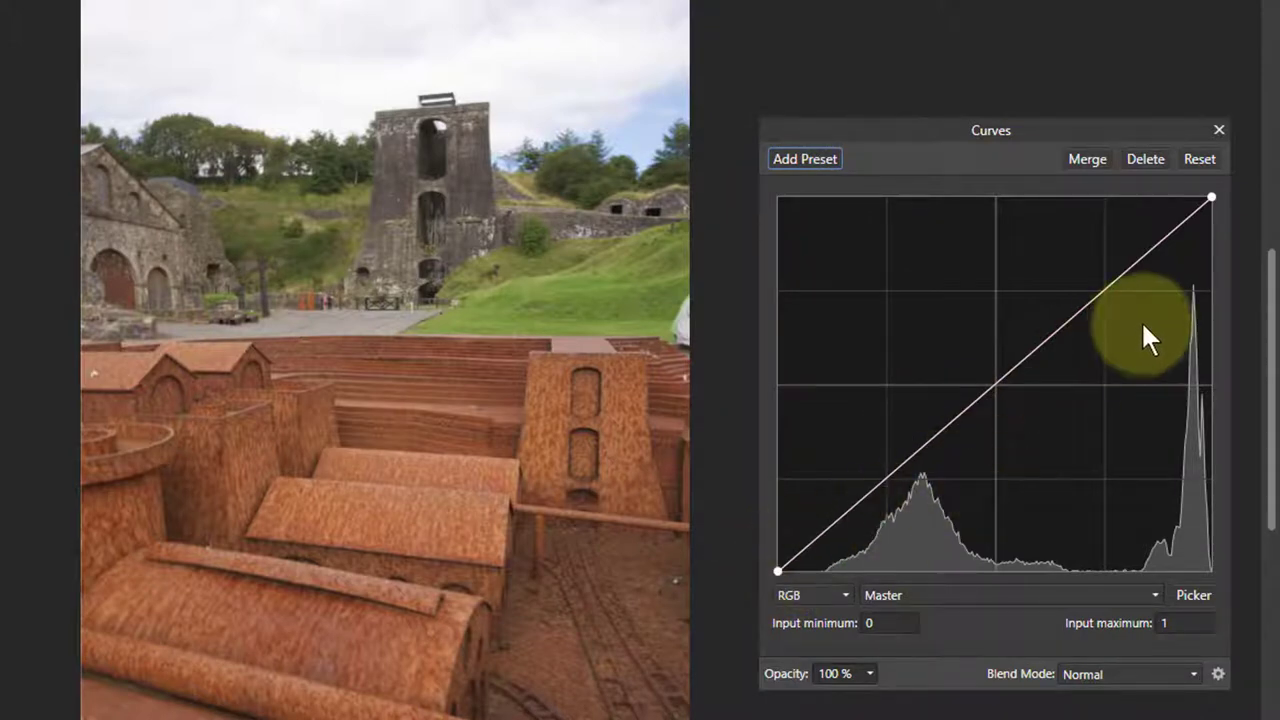
Lift the master curve's black point to mid-height, fading the photo's shadows.
click(778, 573)
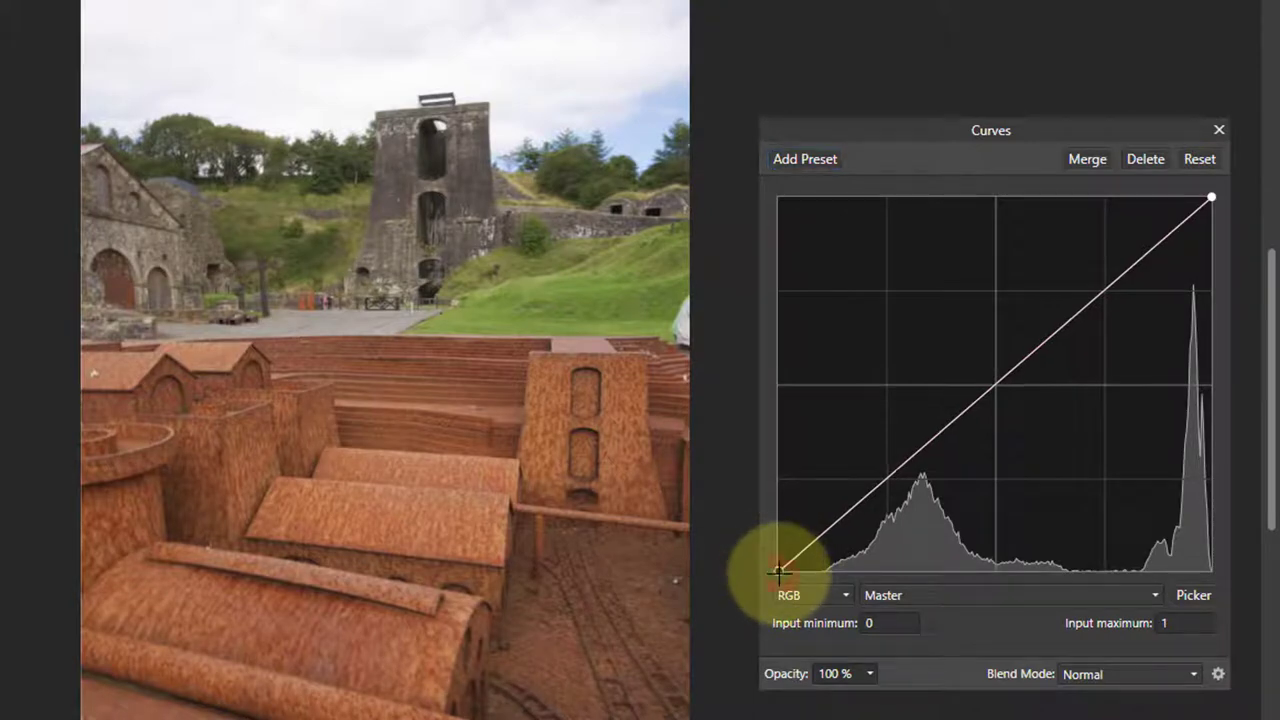
drag(781, 578, 775, 386)
click(778, 571)
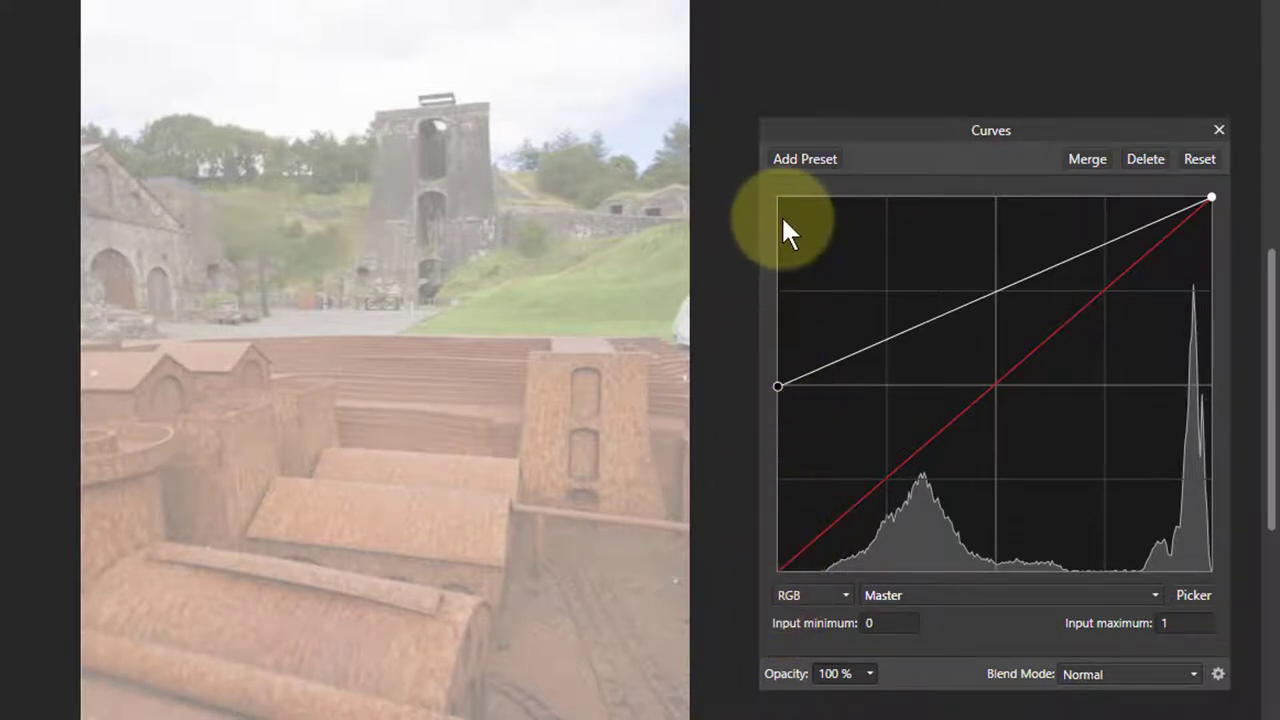
mouse_move(778, 386)
mouse_down()
mouse_move(781, 240)
mouse_move(764, 644)
mouse_move(768, 366)
mouse_move(766, 617)
mouse_move(757, 421)
mouse_move(752, 588)
mouse_move(749, 371)
mouse_move(808, 384)
mouse_up()
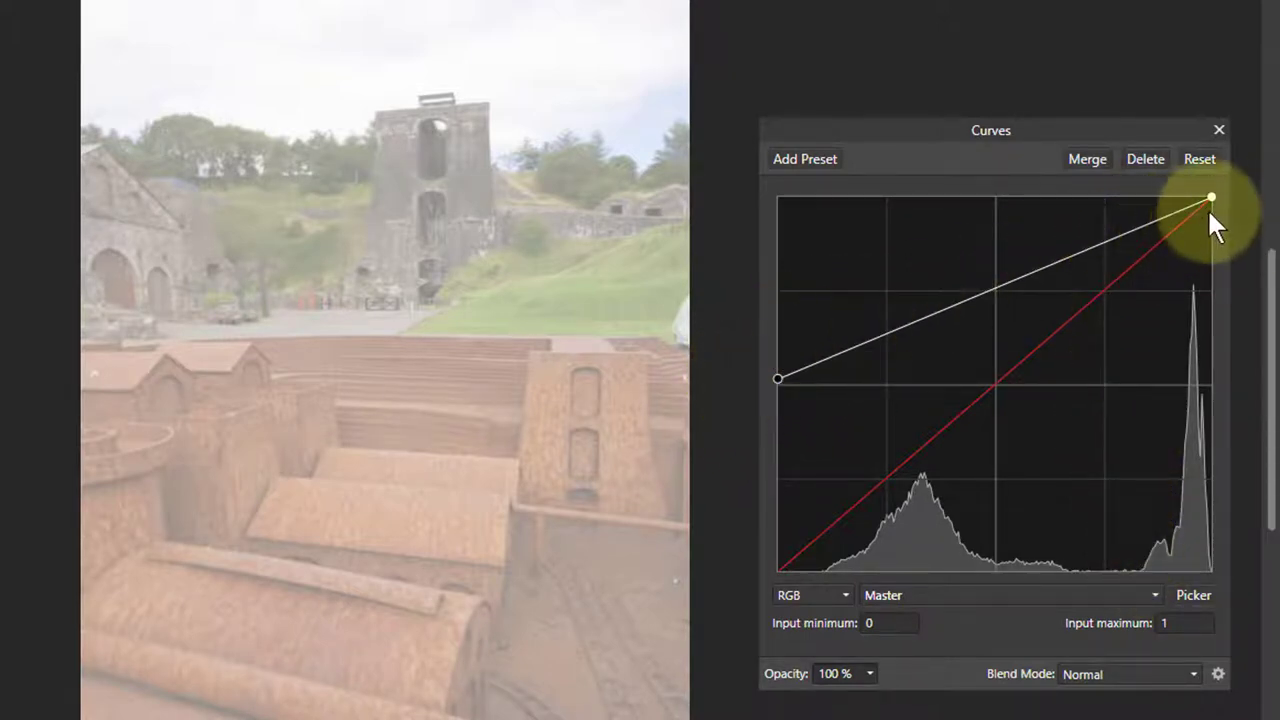
Crush the shadows with the black point, then ease it back to about quarter height.
drag(779, 378, 995, 628)
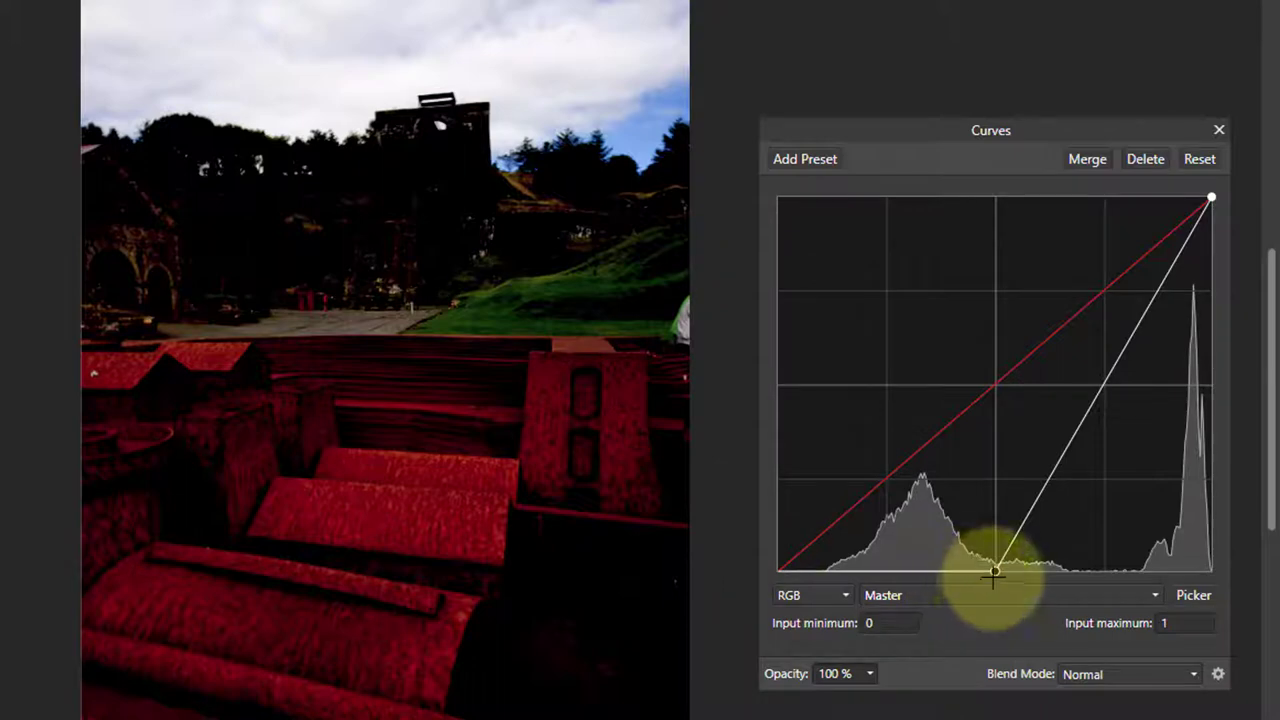
drag(994, 572, 909, 478)
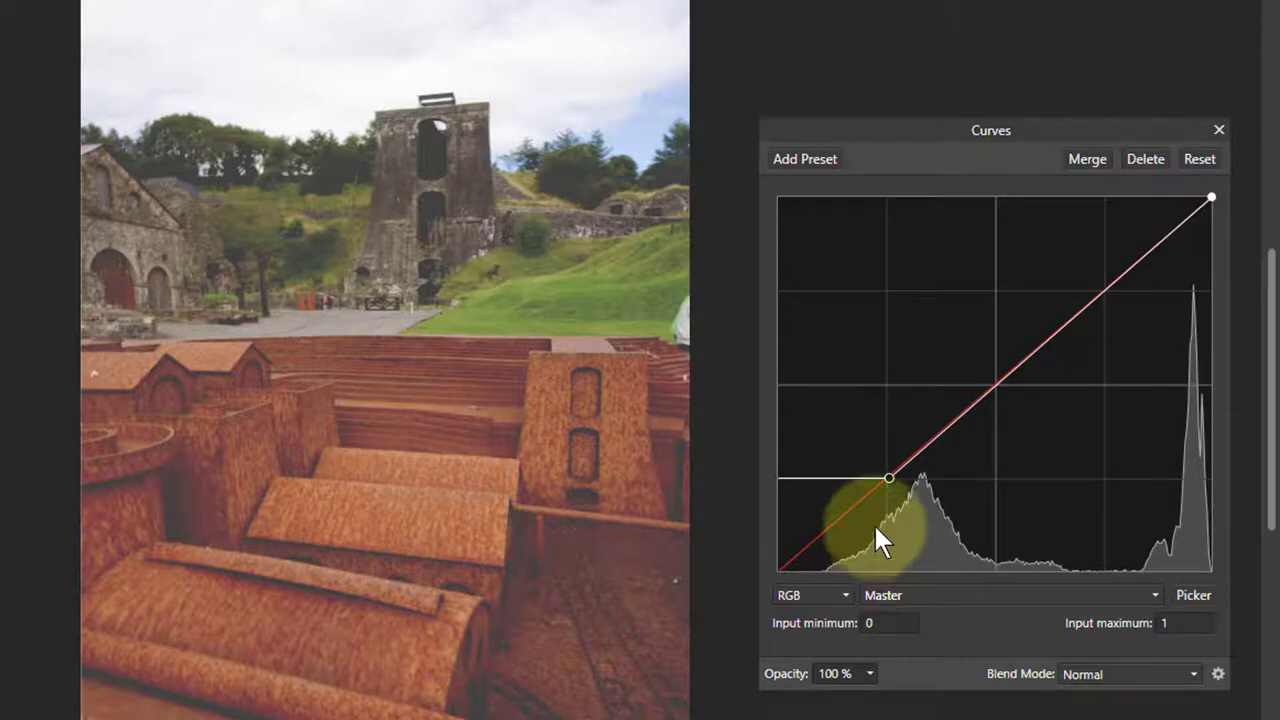
Return the curve near the diagonal, then move the white point to reach full white at about quarter input.
drag(889, 479, 834, 404)
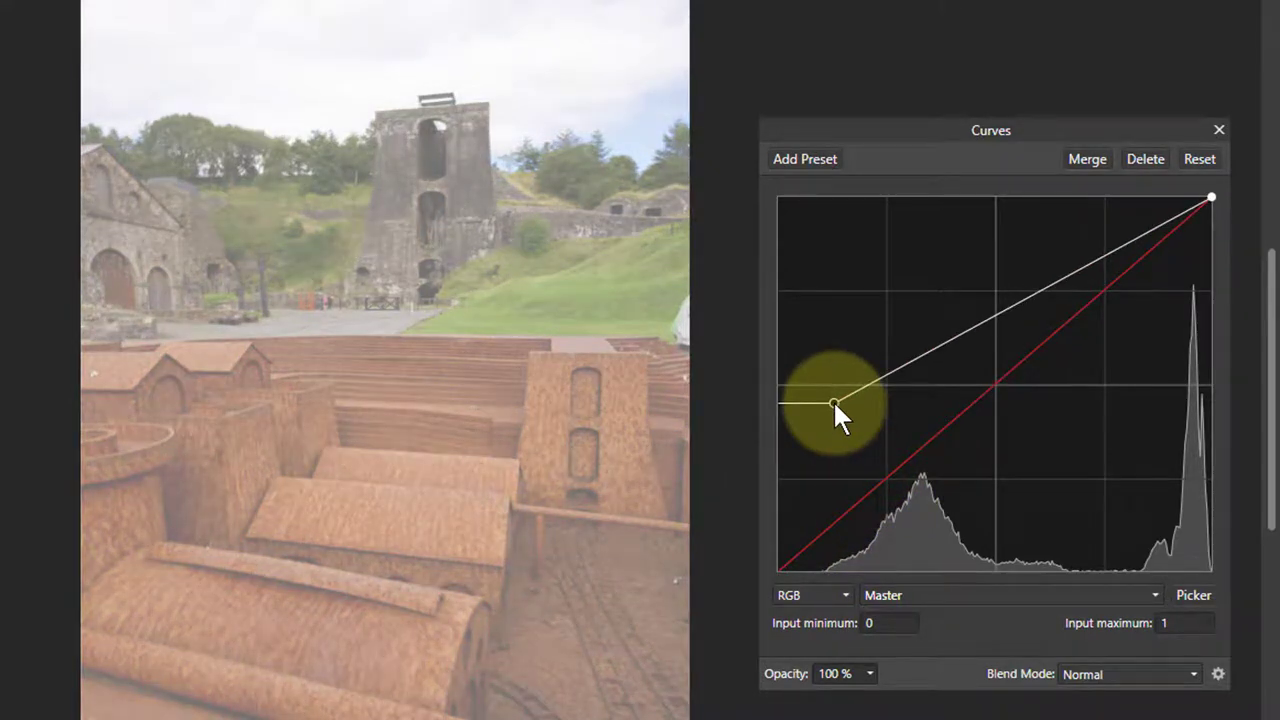
drag(835, 405, 760, 592)
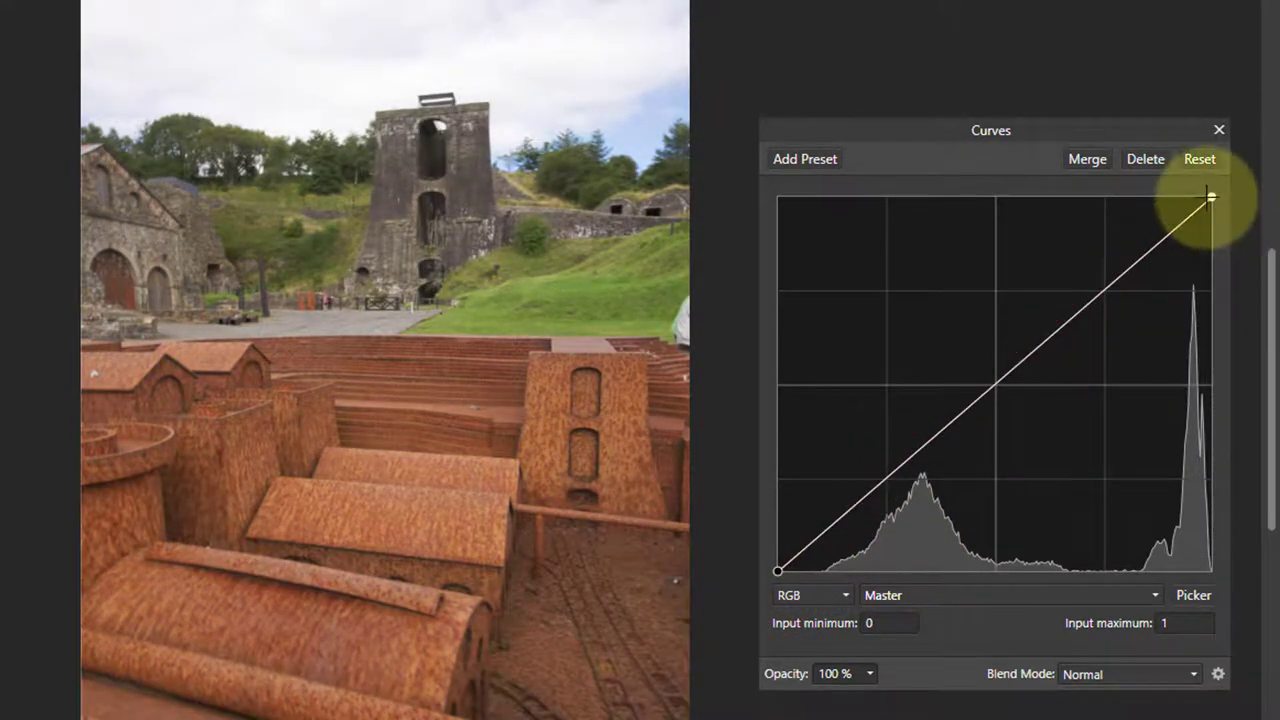
drag(1210, 195, 896, 193)
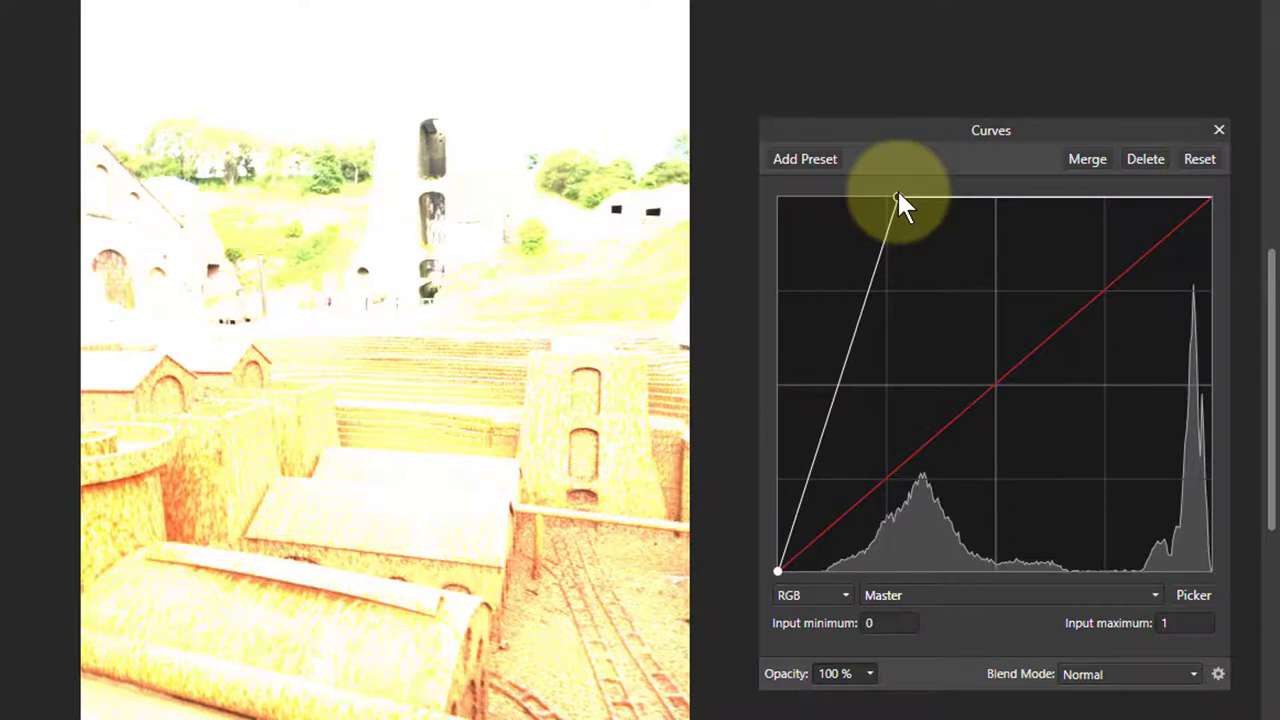
drag(897, 197, 1237, 192)
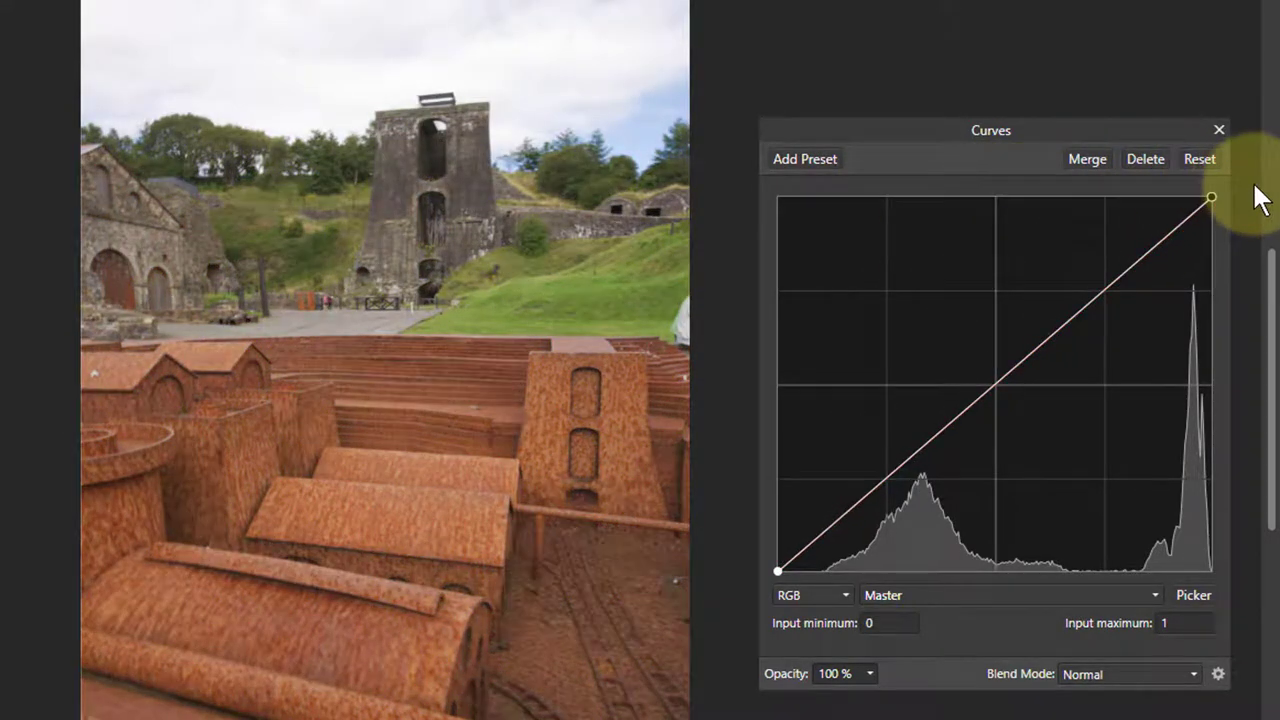
click(784, 574)
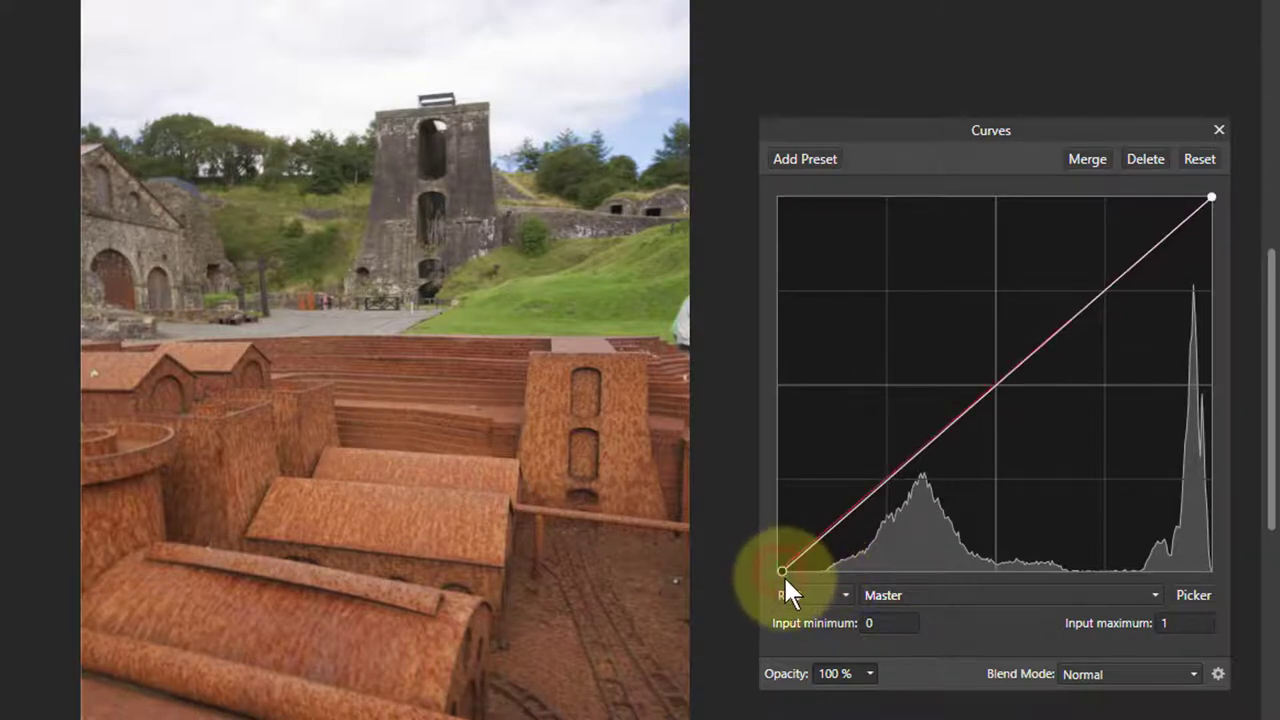
drag(783, 574, 814, 581)
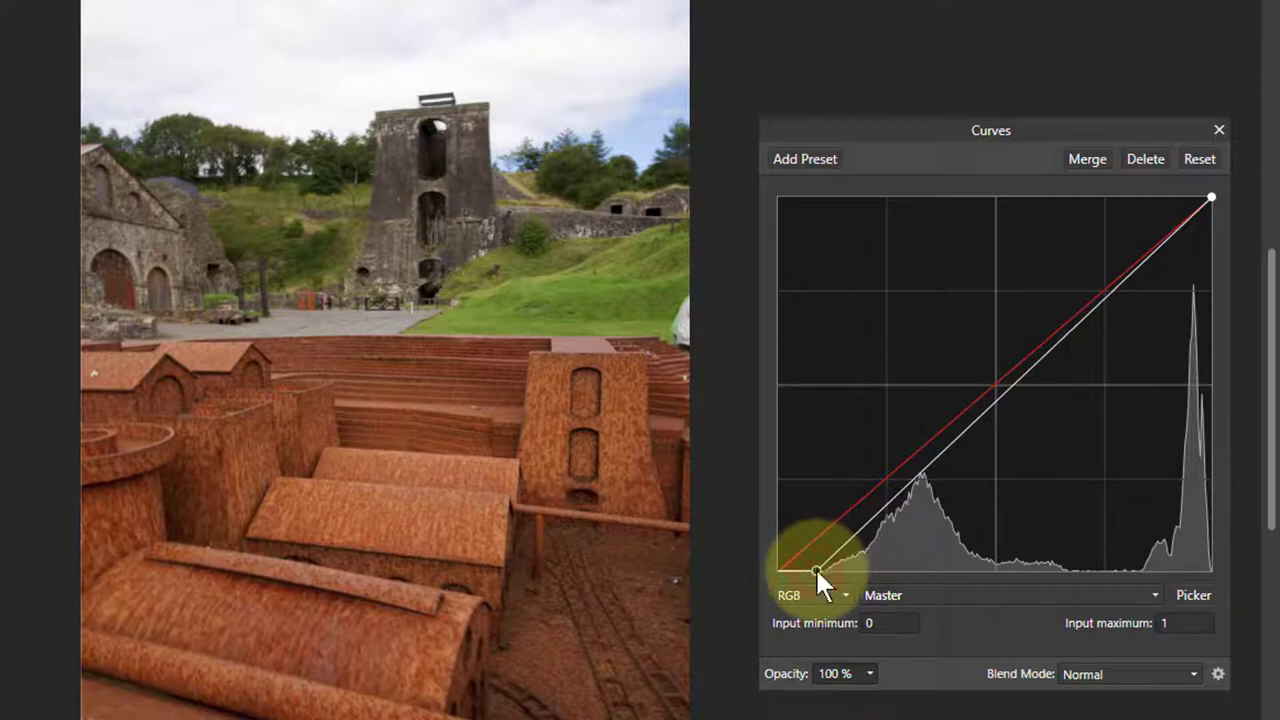
click(1209, 197)
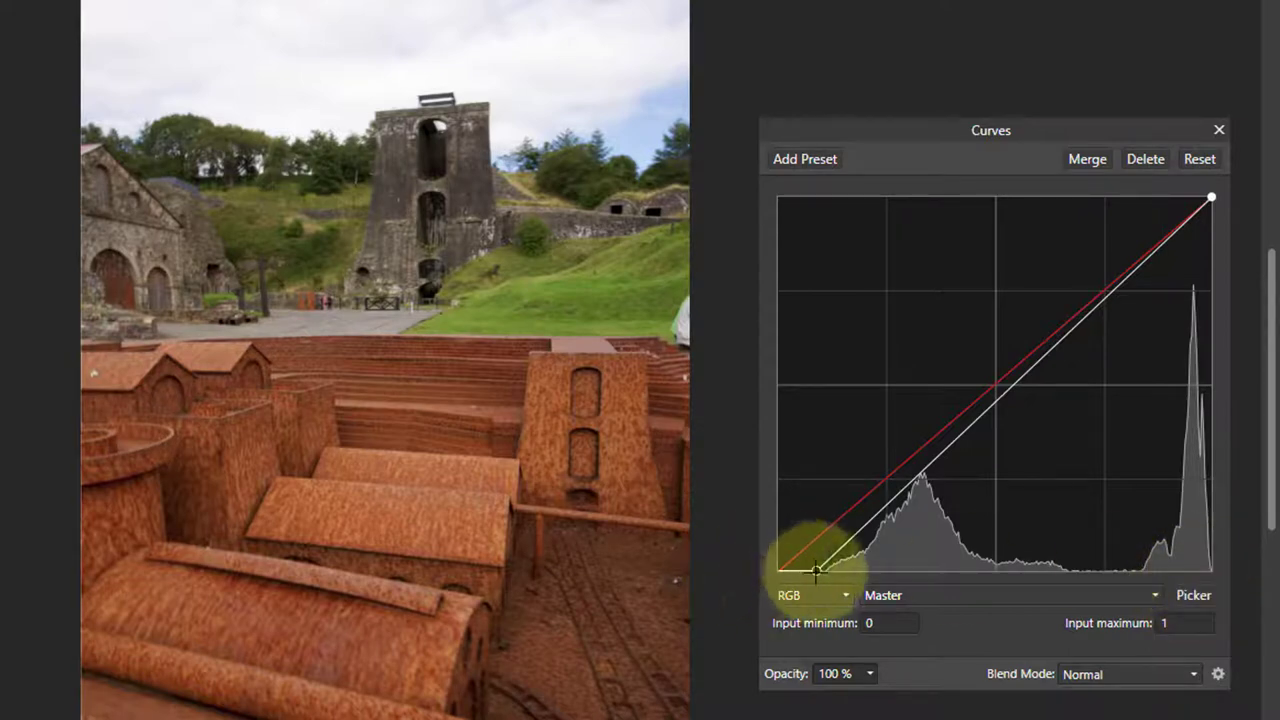
drag(817, 572, 676, 582)
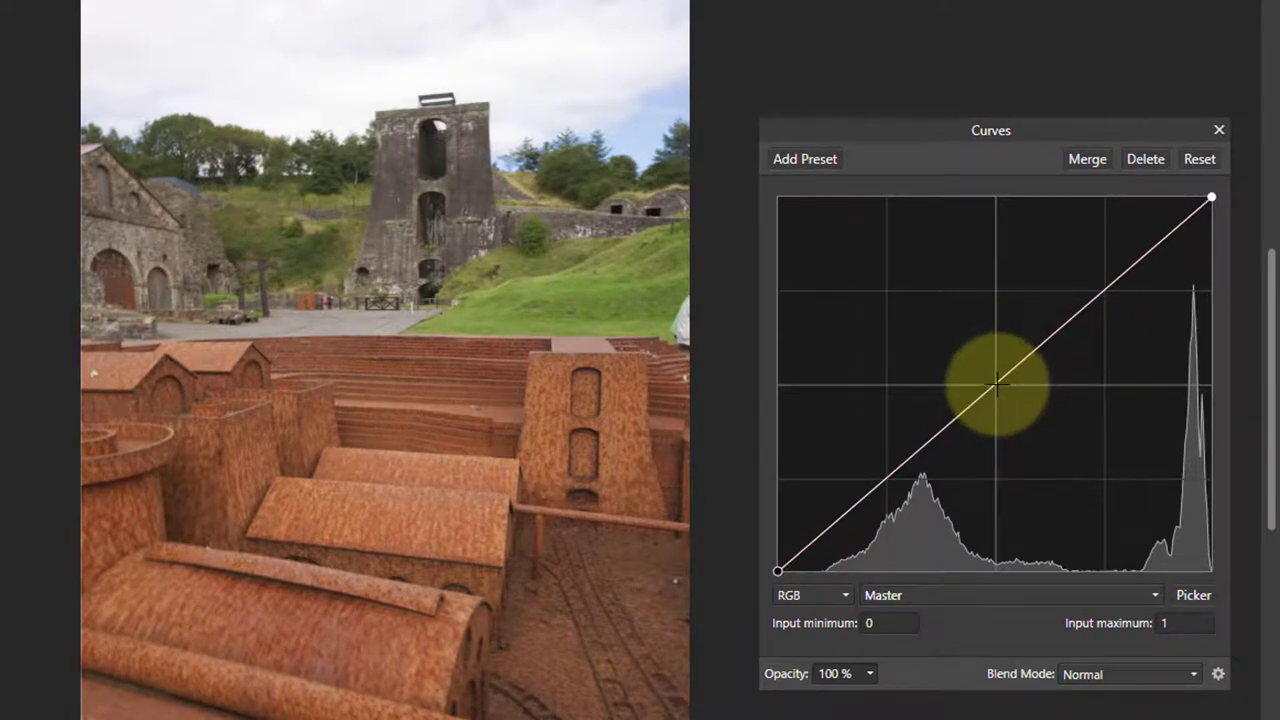
Add a midtone point and raise it above the diagonal to brighten the photo.
drag(998, 383, 1043, 423)
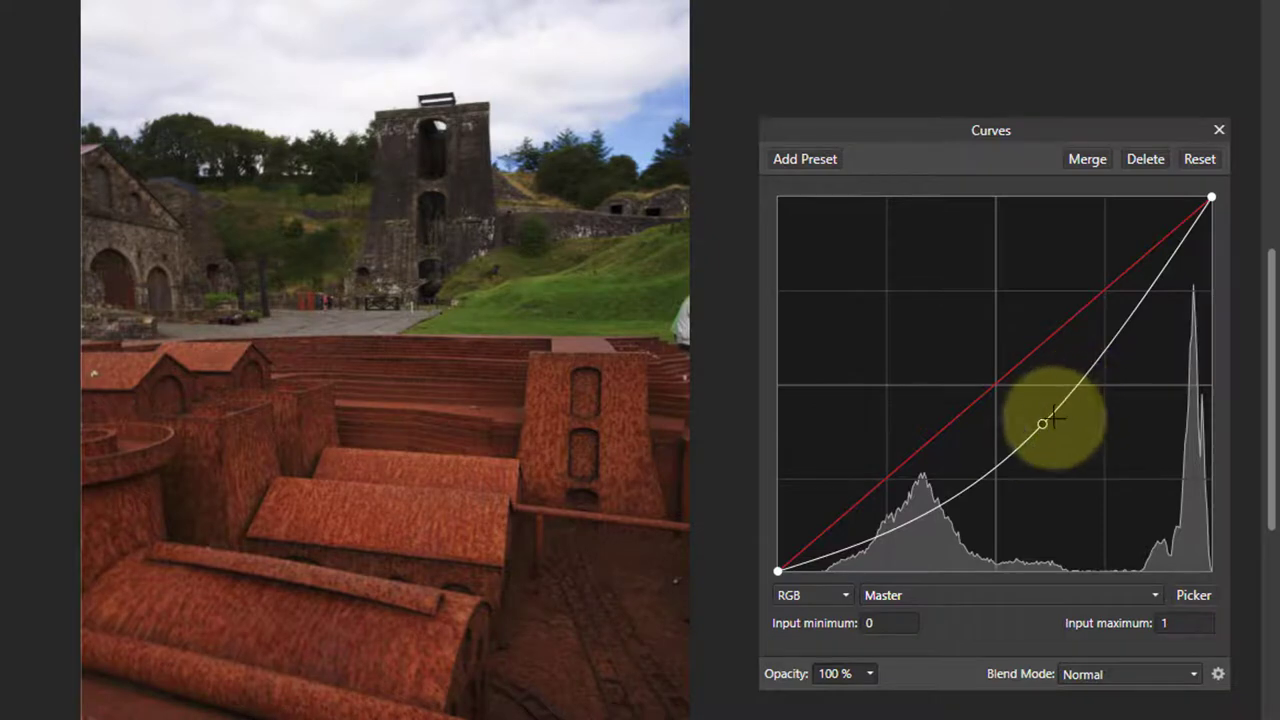
drag(1041, 424, 1066, 268)
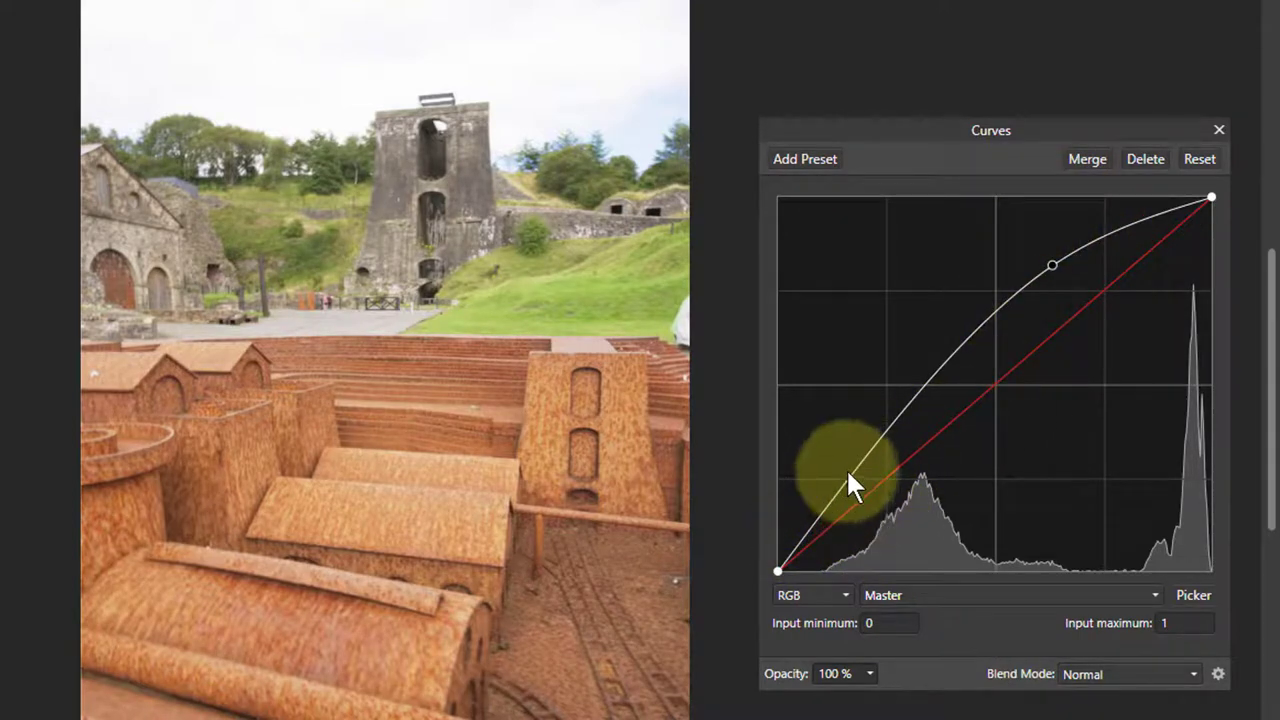
Shape a brief S-curve contrast boost with a shadow point and a highlight point.
drag(876, 443, 899, 502)
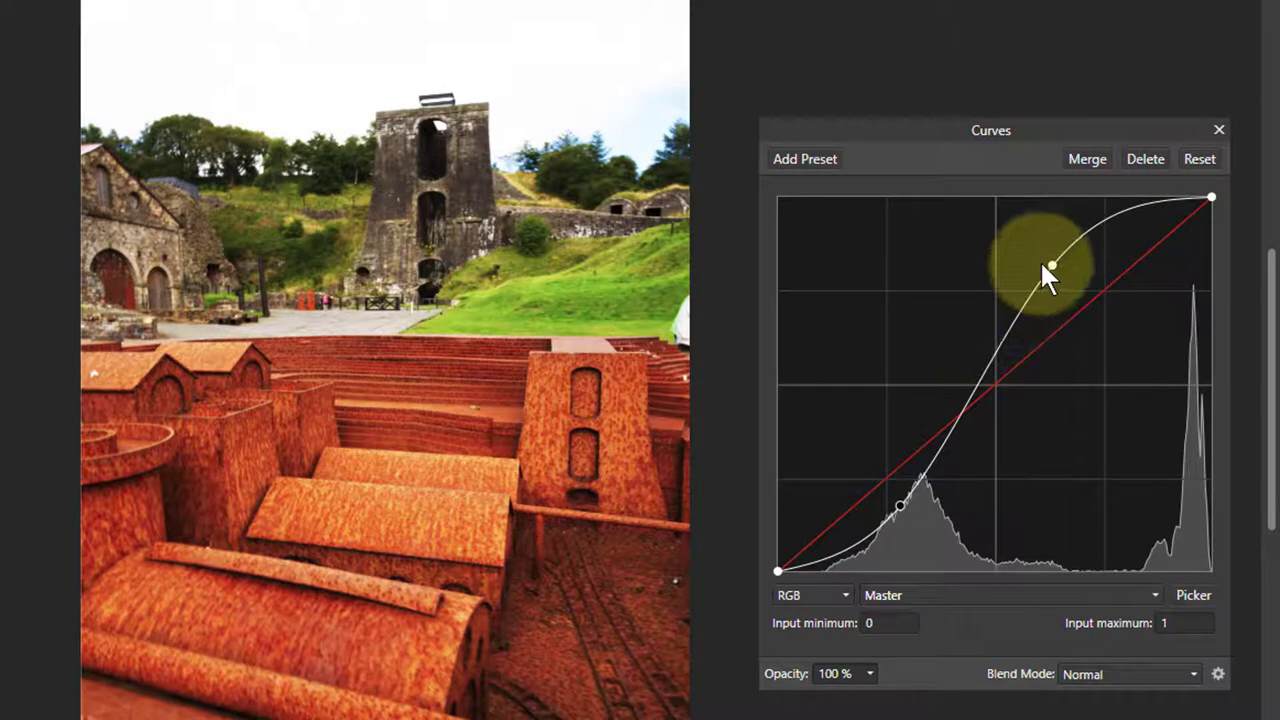
drag(1052, 264, 1078, 283)
drag(900, 505, 893, 495)
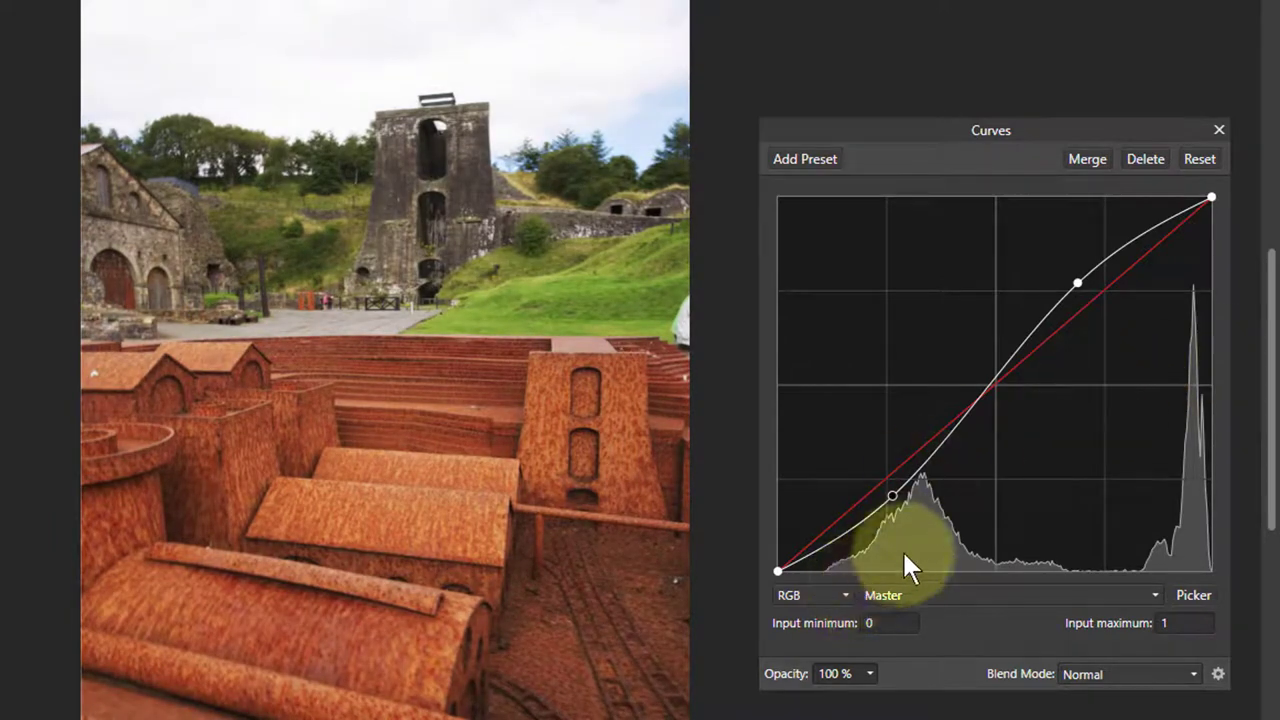
Delete both S-curve points so the master curve is a straight diagonal again.
click(891, 494)
key(Delete)
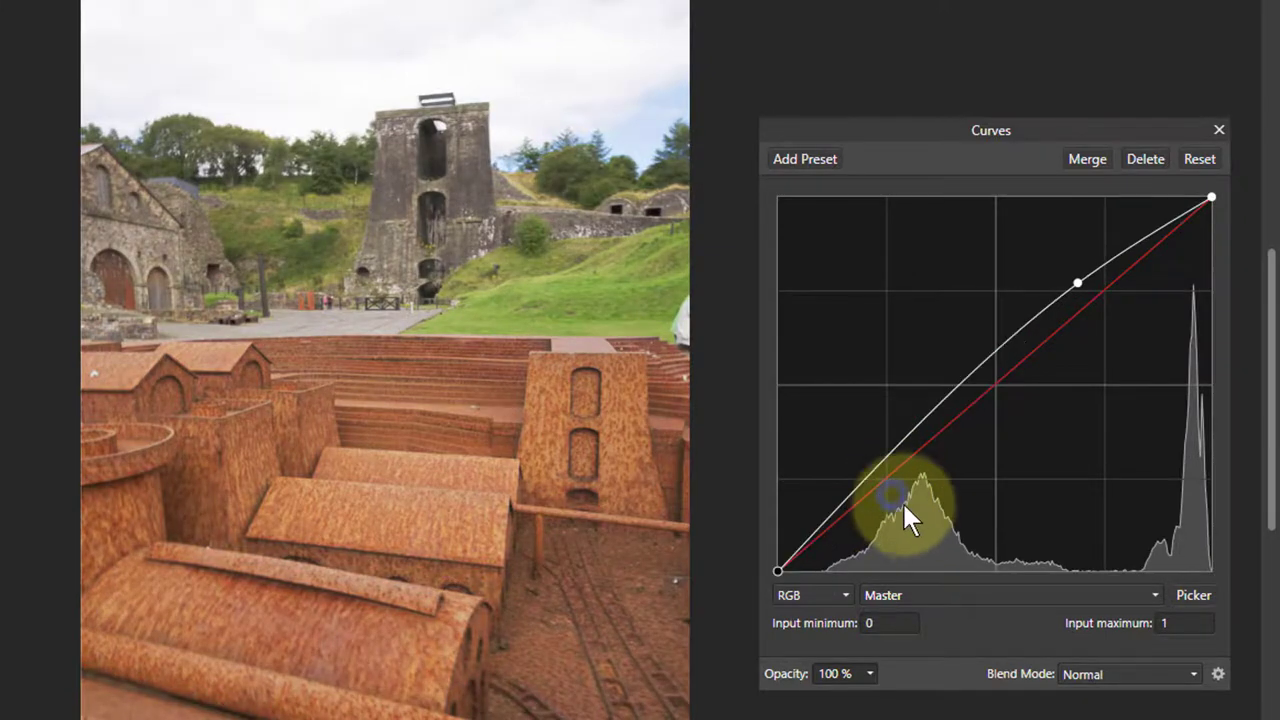
click(1077, 283)
key(Delete)
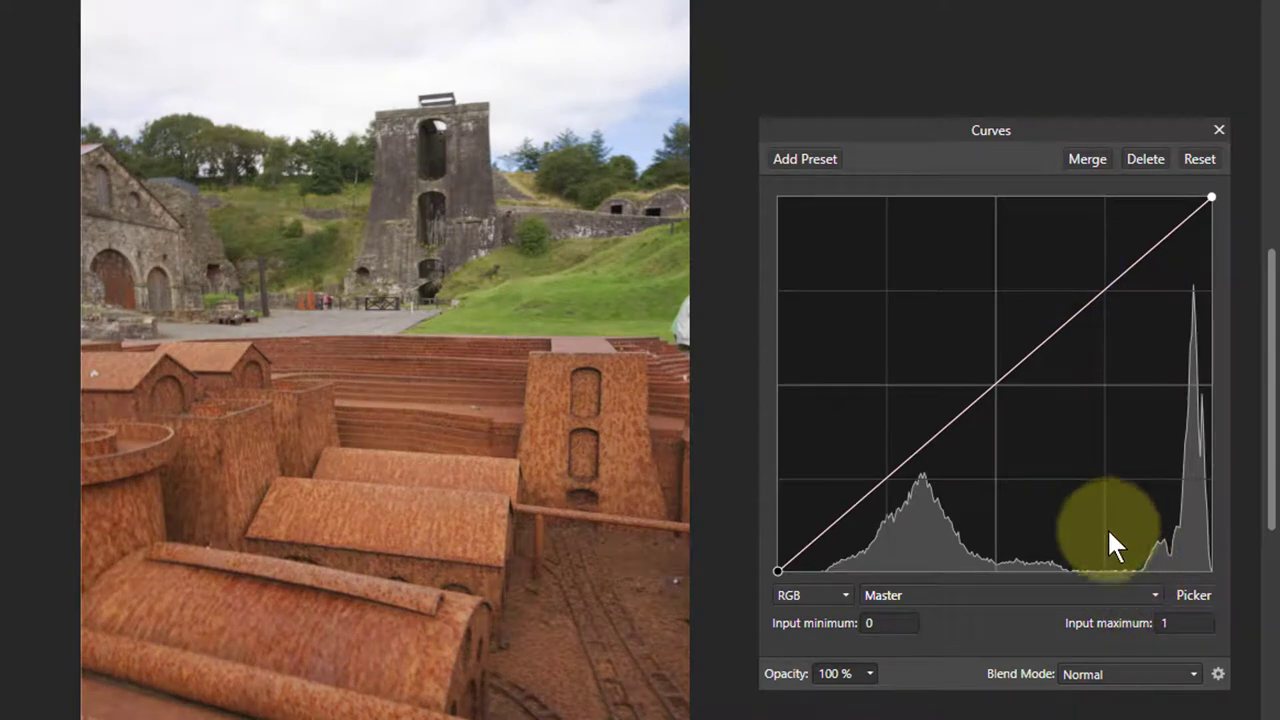
Keep the RGB colour model and bring up the Master channel list.
click(810, 598)
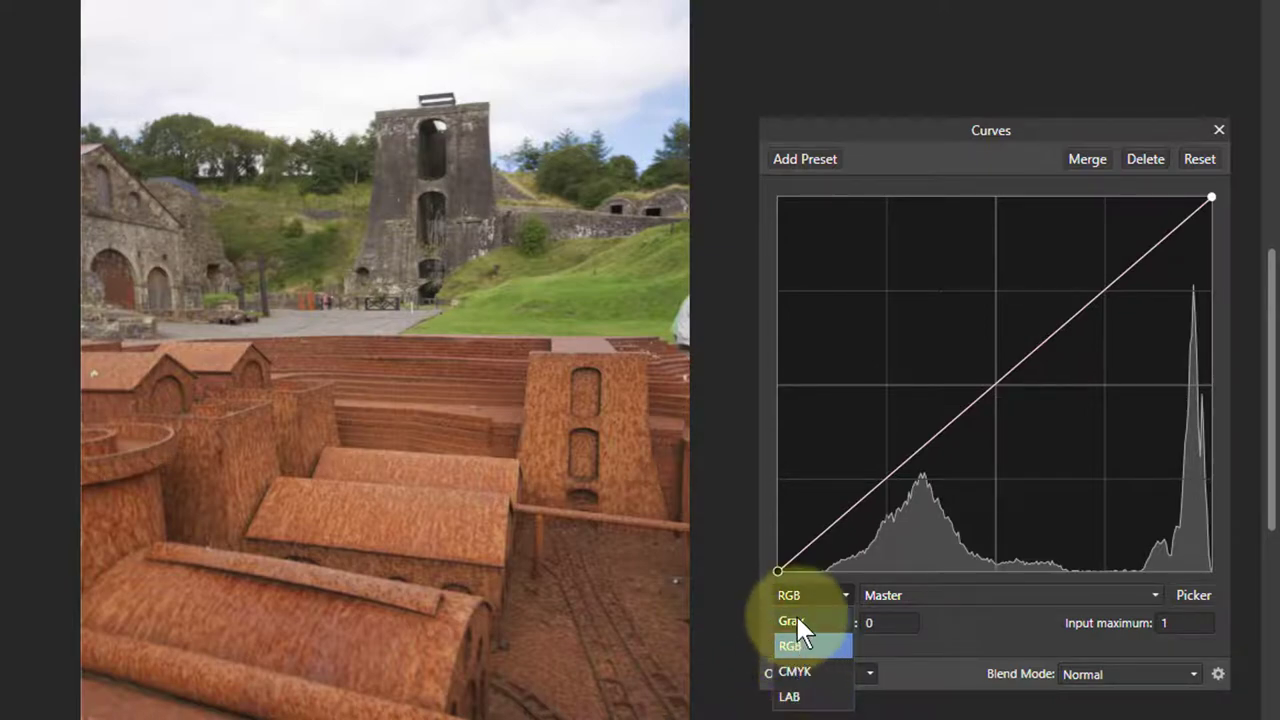
click(792, 588)
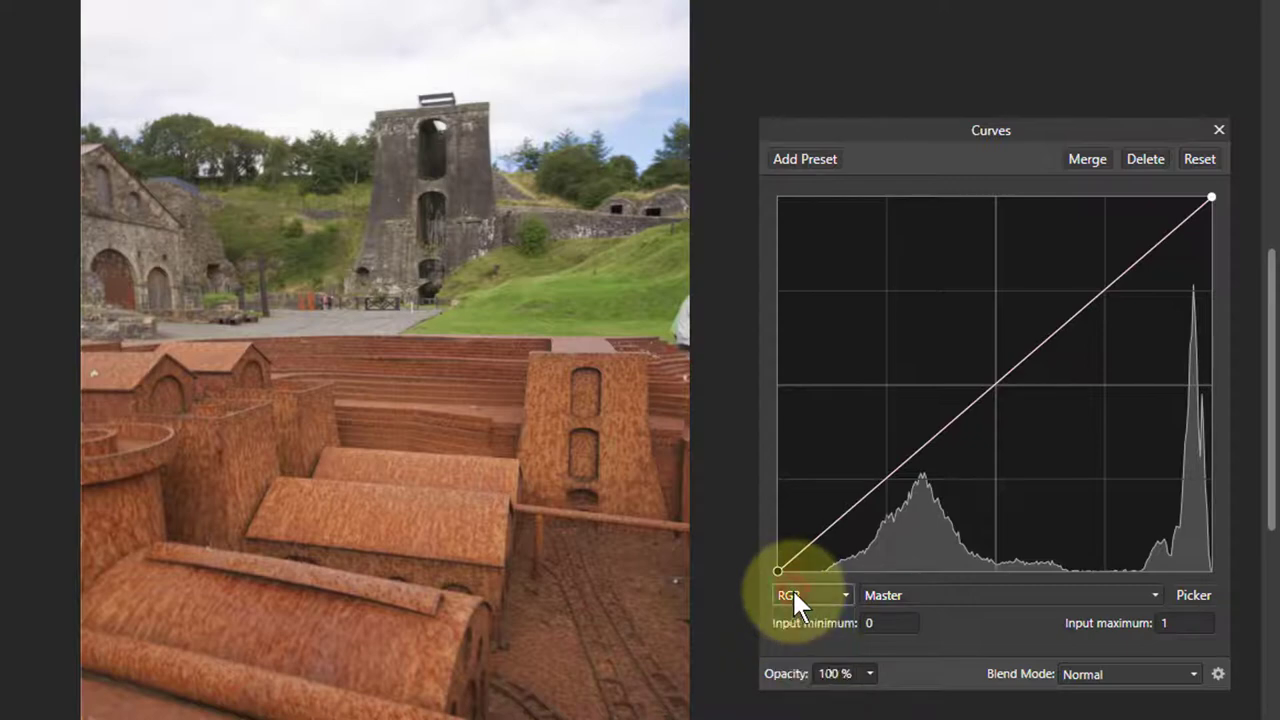
click(920, 595)
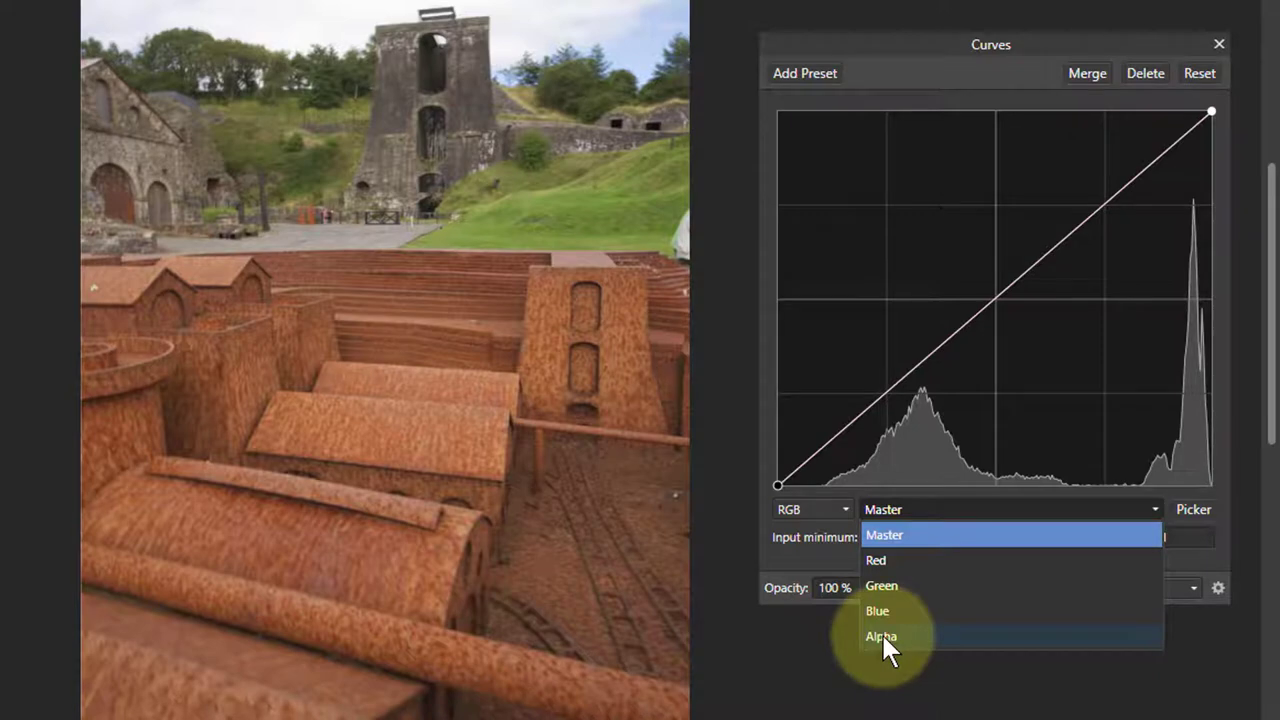
Switch to the Red channel, try red-tint curve points, then reset it to a straight diagonal.
click(895, 568)
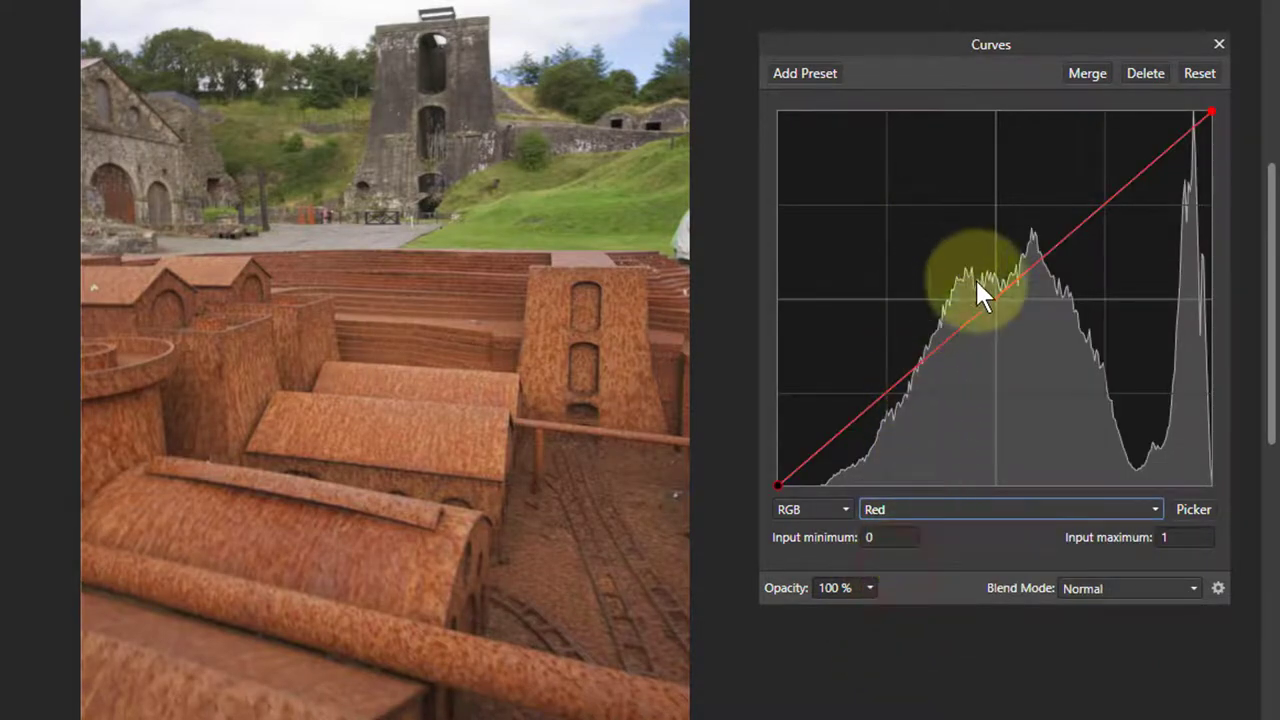
drag(981, 290, 772, 338)
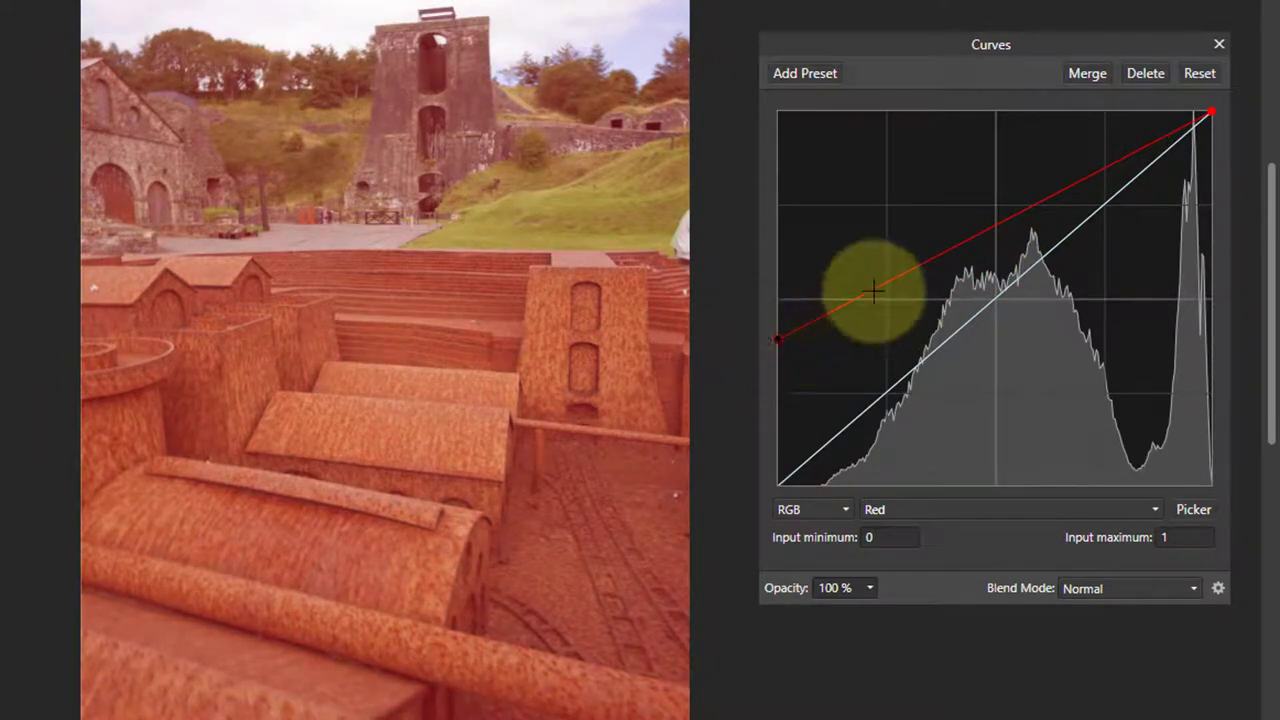
drag(873, 290, 876, 340)
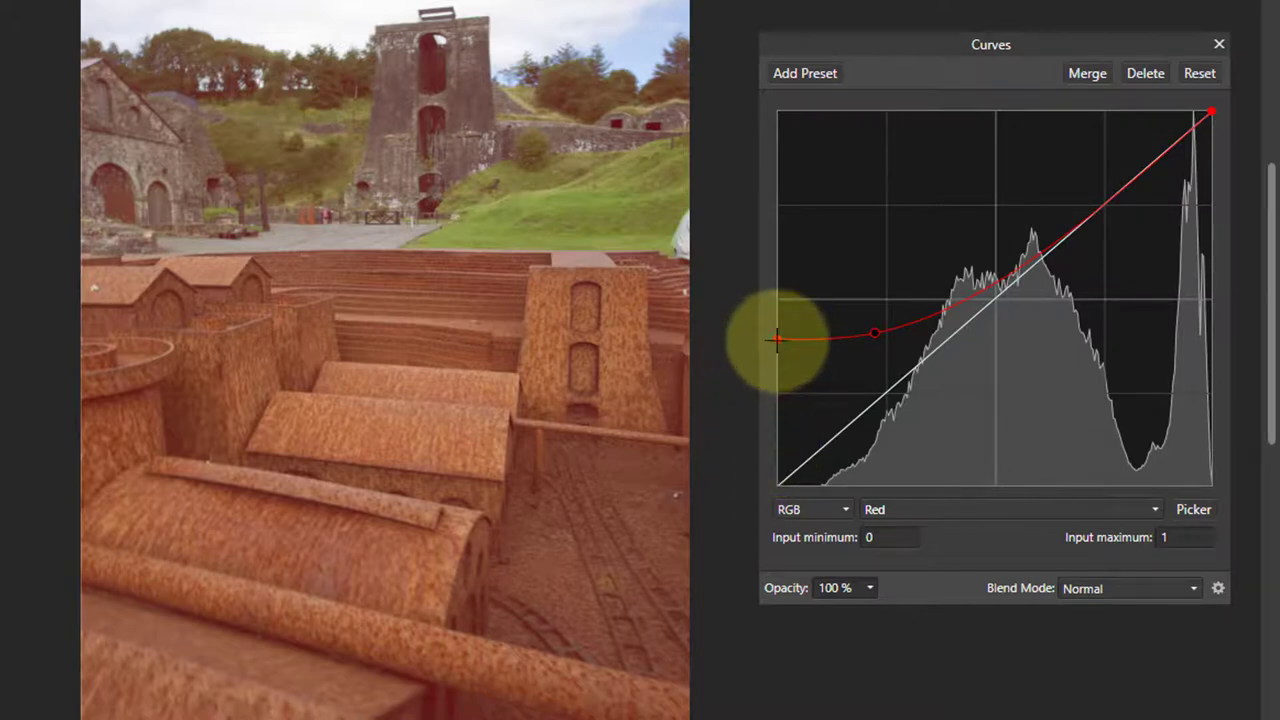
click(877, 331)
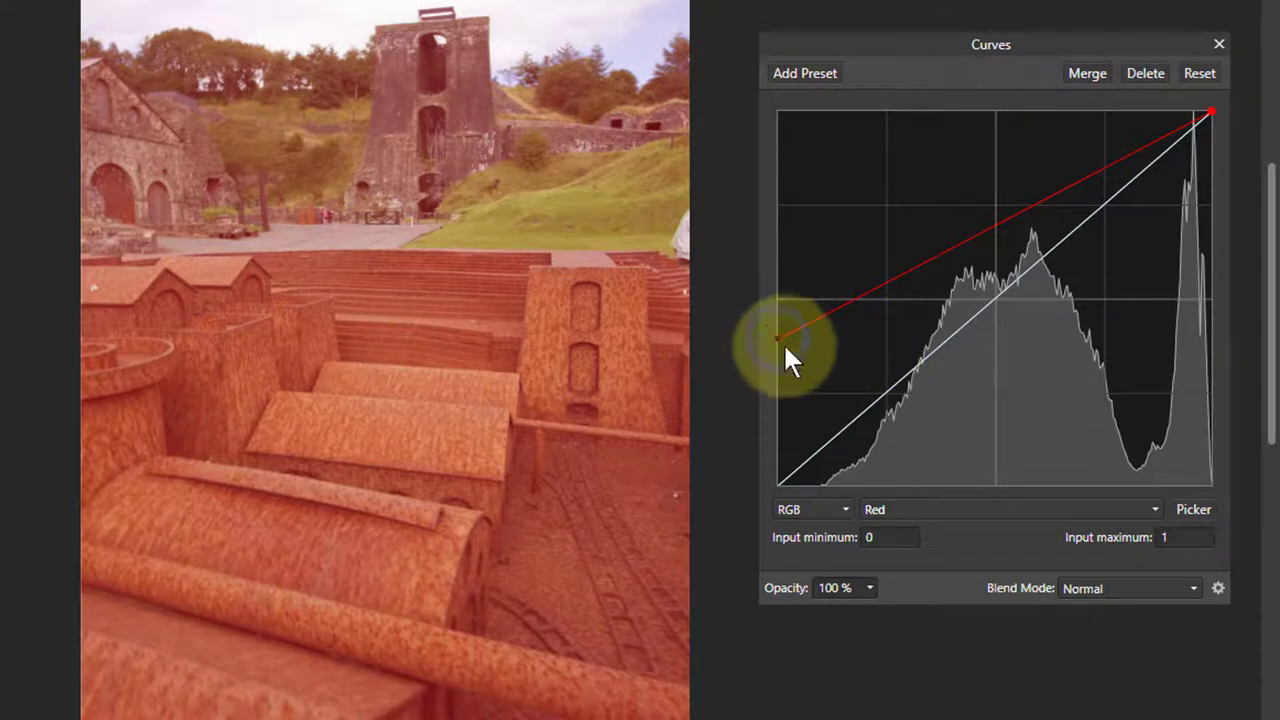
mouse_move(778, 338)
mouse_down()
mouse_move(773, 450)
mouse_move(778, 340)
mouse_up()
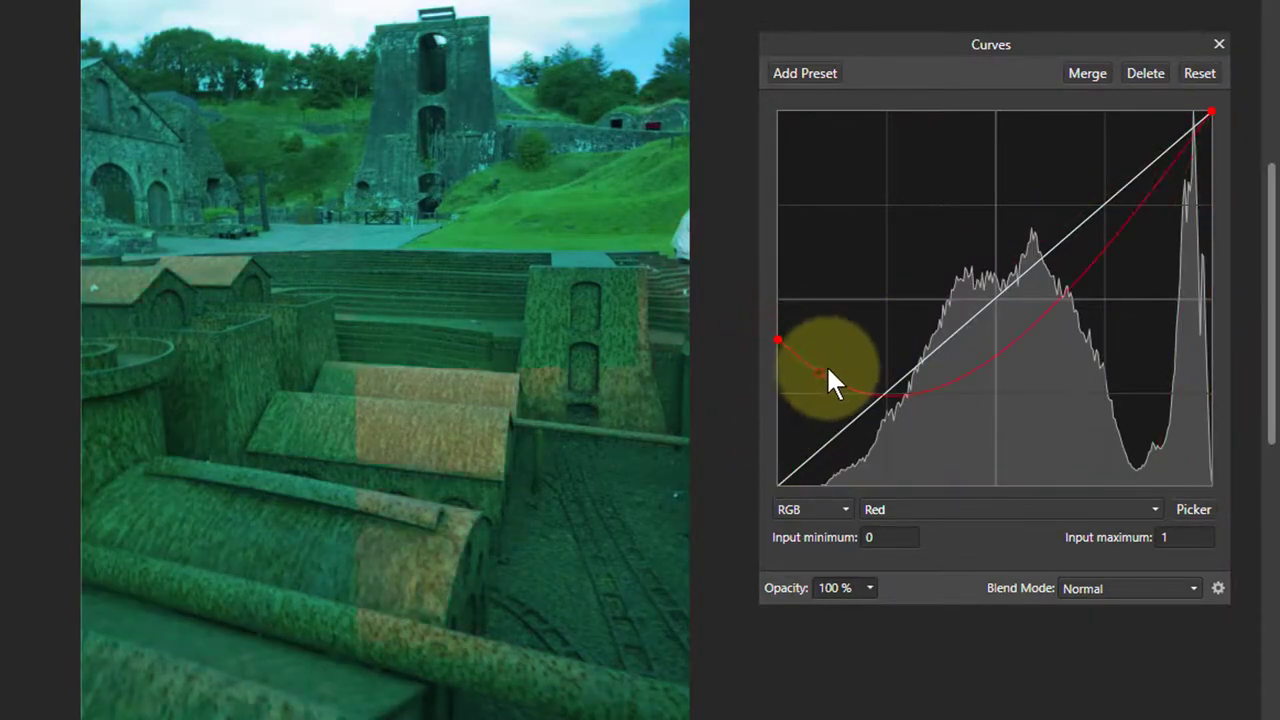
click(843, 363)
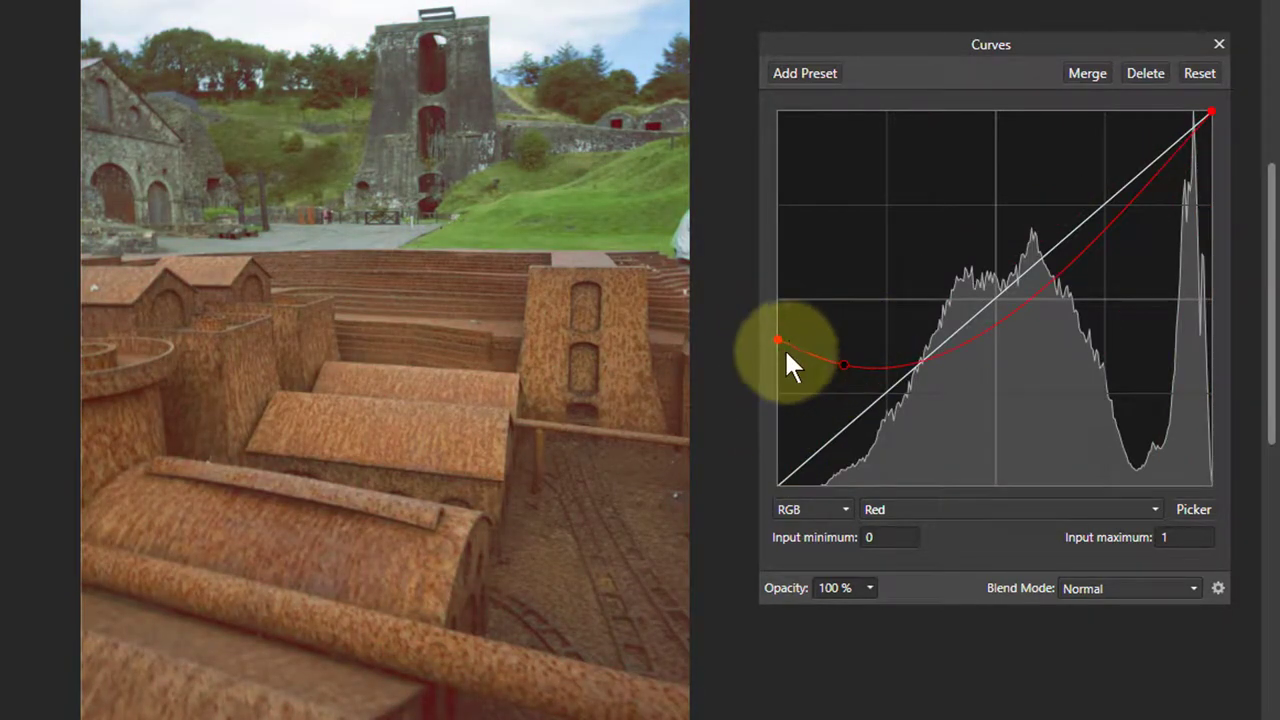
click(1200, 80)
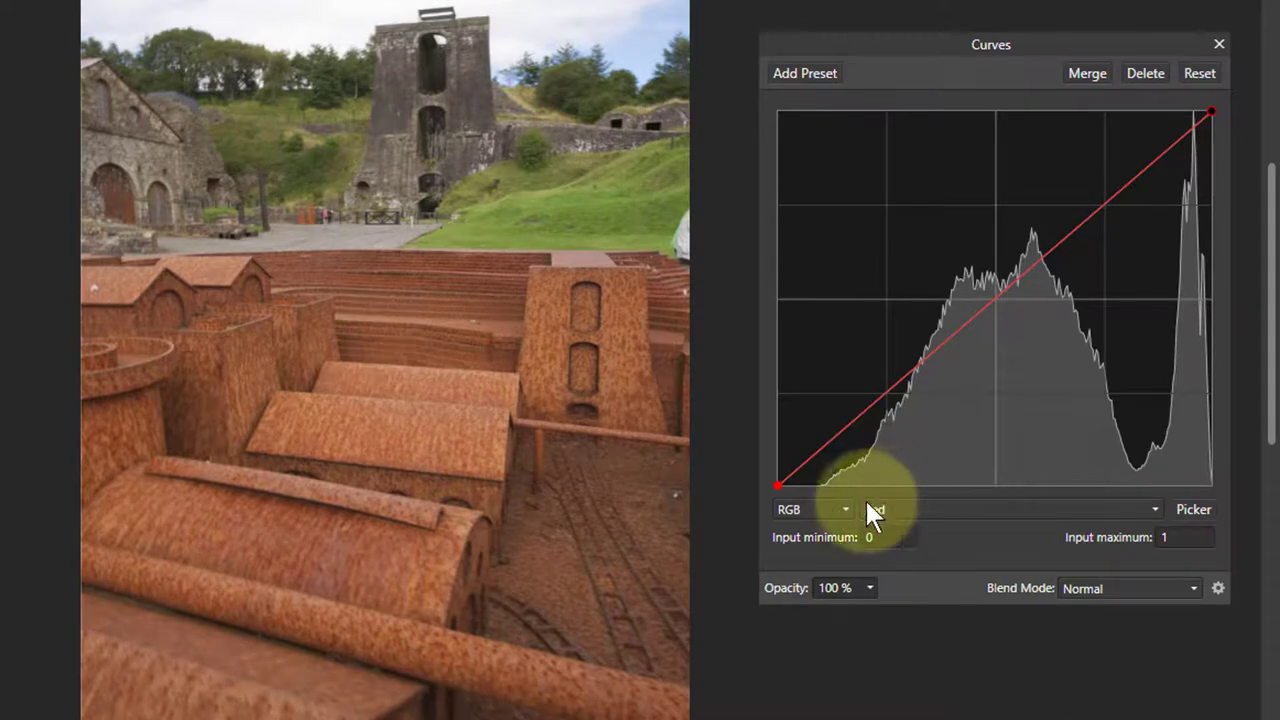
Switch Curves to the CMYK model's Cyan channel and bow the curve upward with a point.
click(830, 509)
click(802, 582)
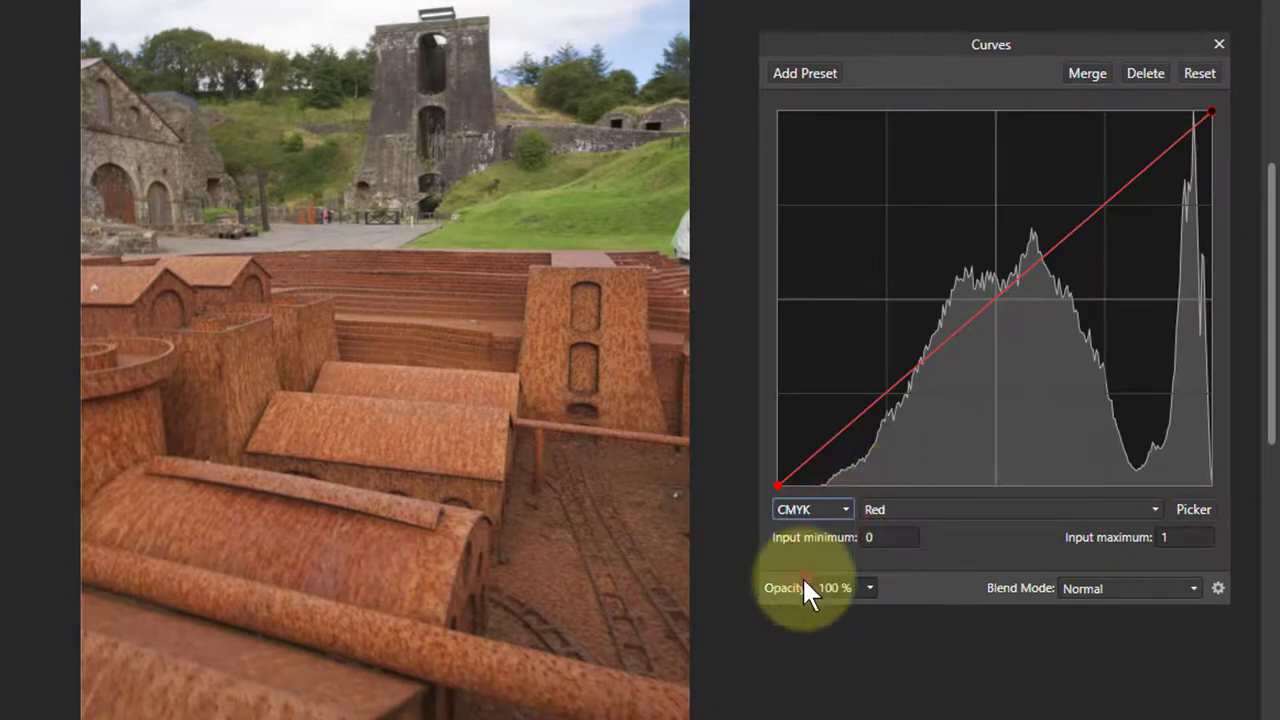
click(908, 509)
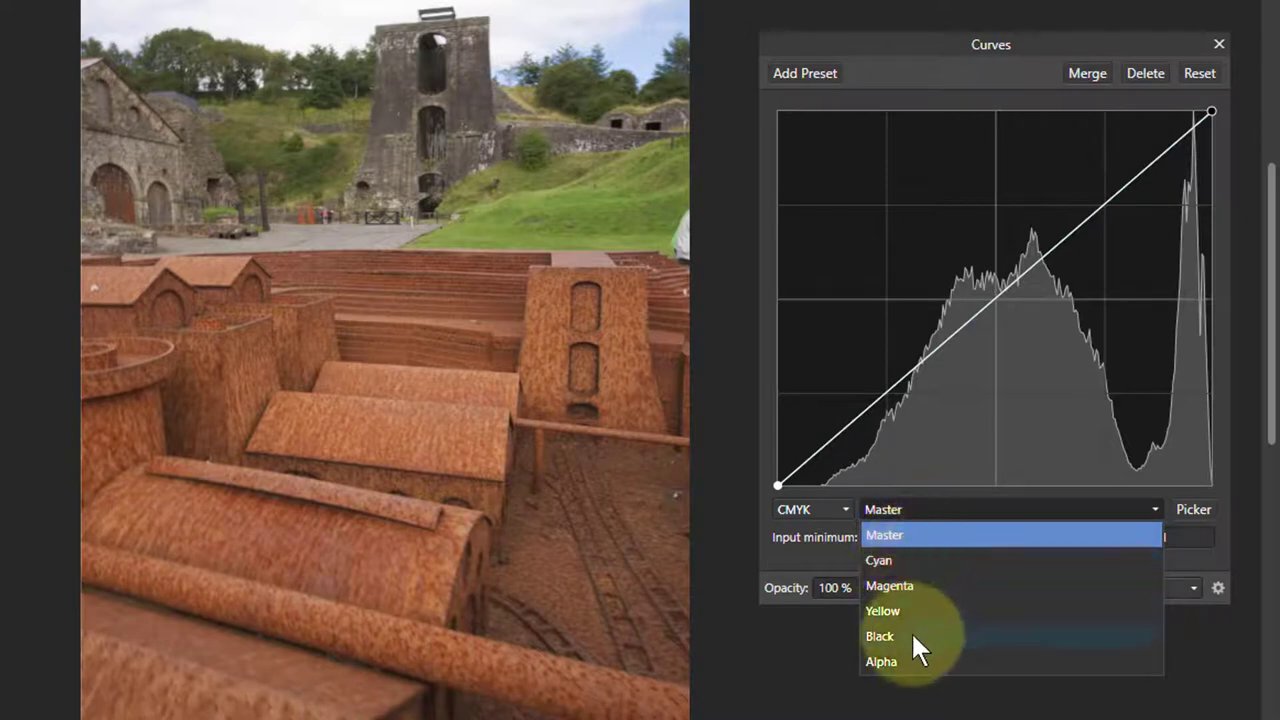
click(892, 558)
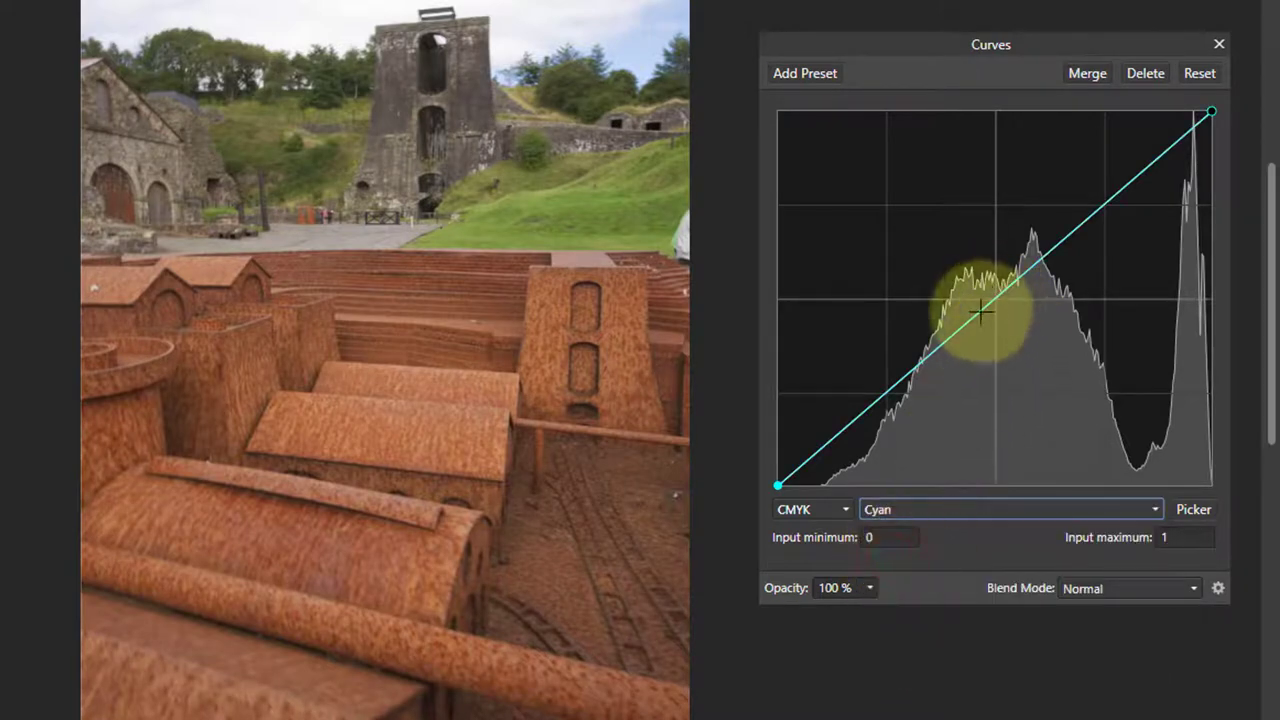
mouse_move(963, 298)
mouse_down()
mouse_move(878, 263)
mouse_move(1021, 341)
mouse_move(1033, 361)
mouse_move(884, 256)
mouse_move(976, 294)
mouse_up()
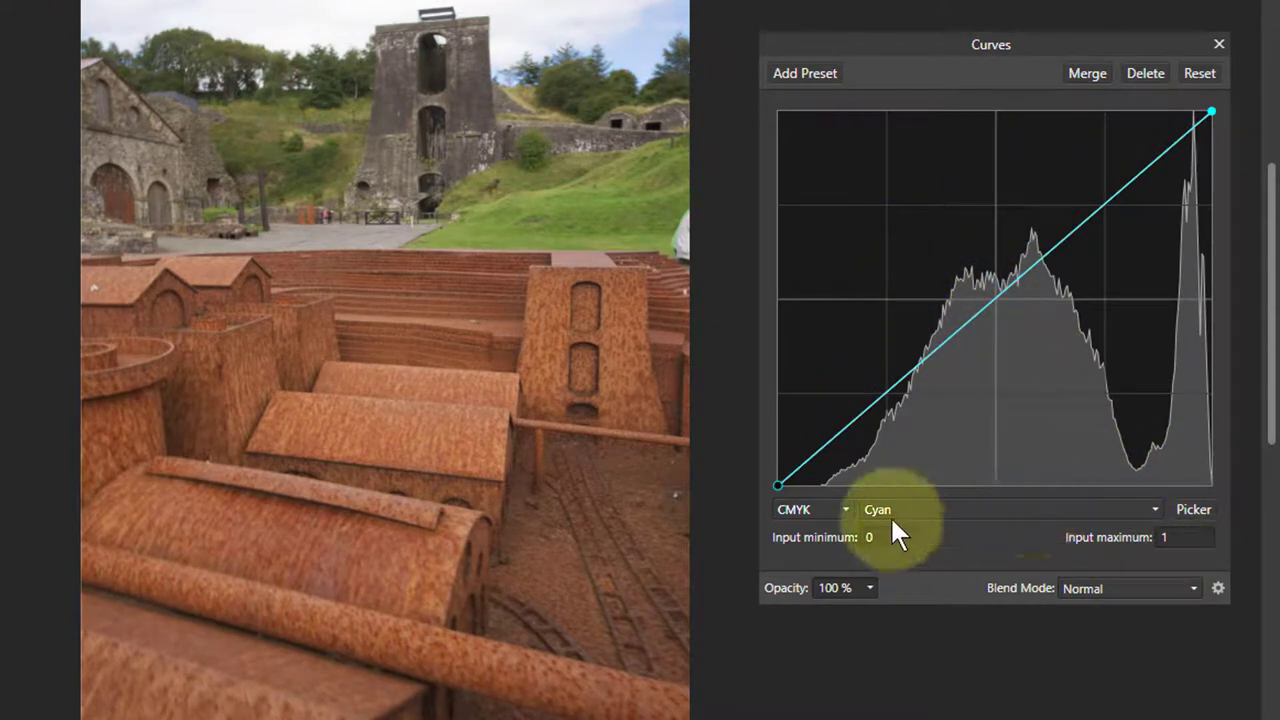
Use the Picker to add Cyan curve points from the tower's and the left building's tones.
click(1181, 505)
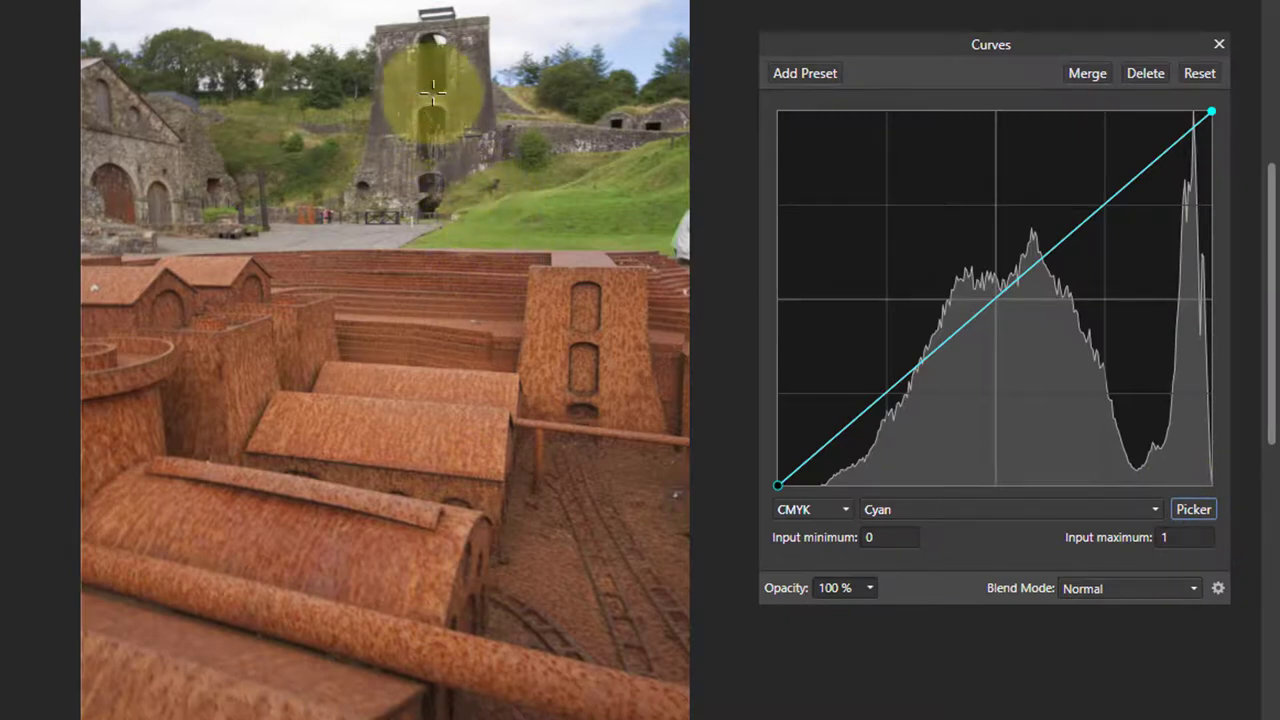
drag(465, 95, 461, 3)
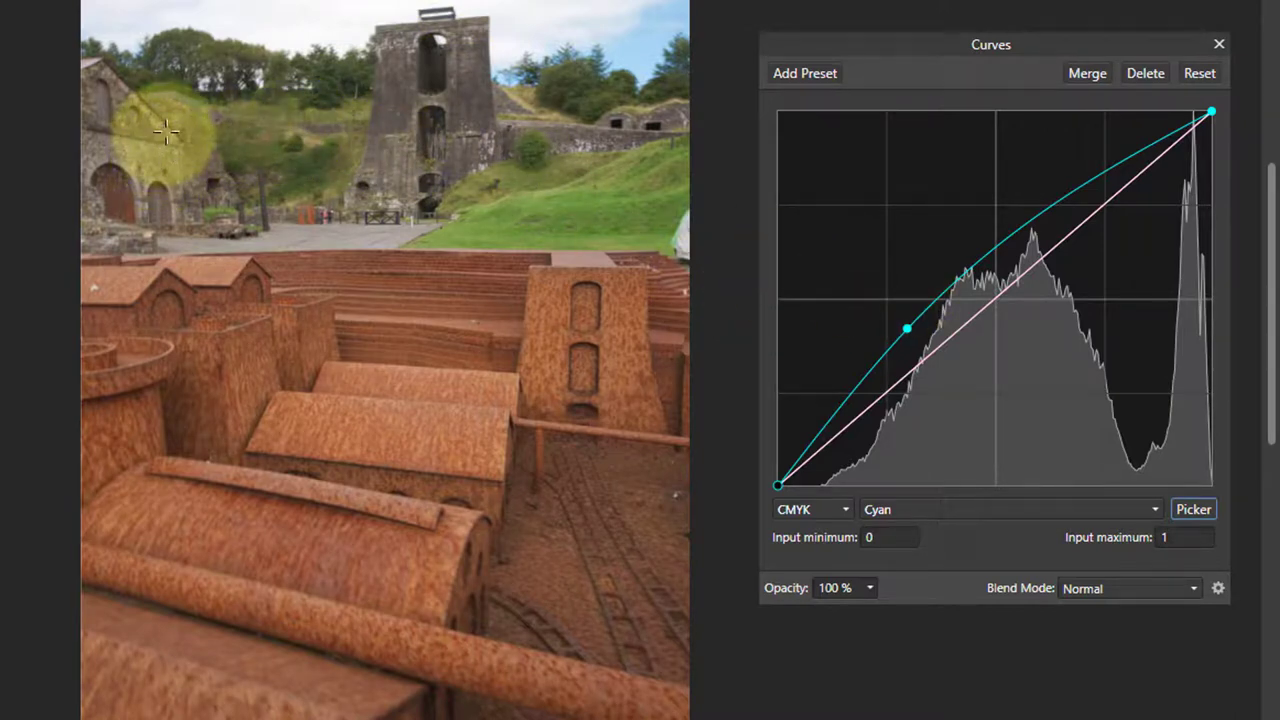
drag(168, 172, 193, 197)
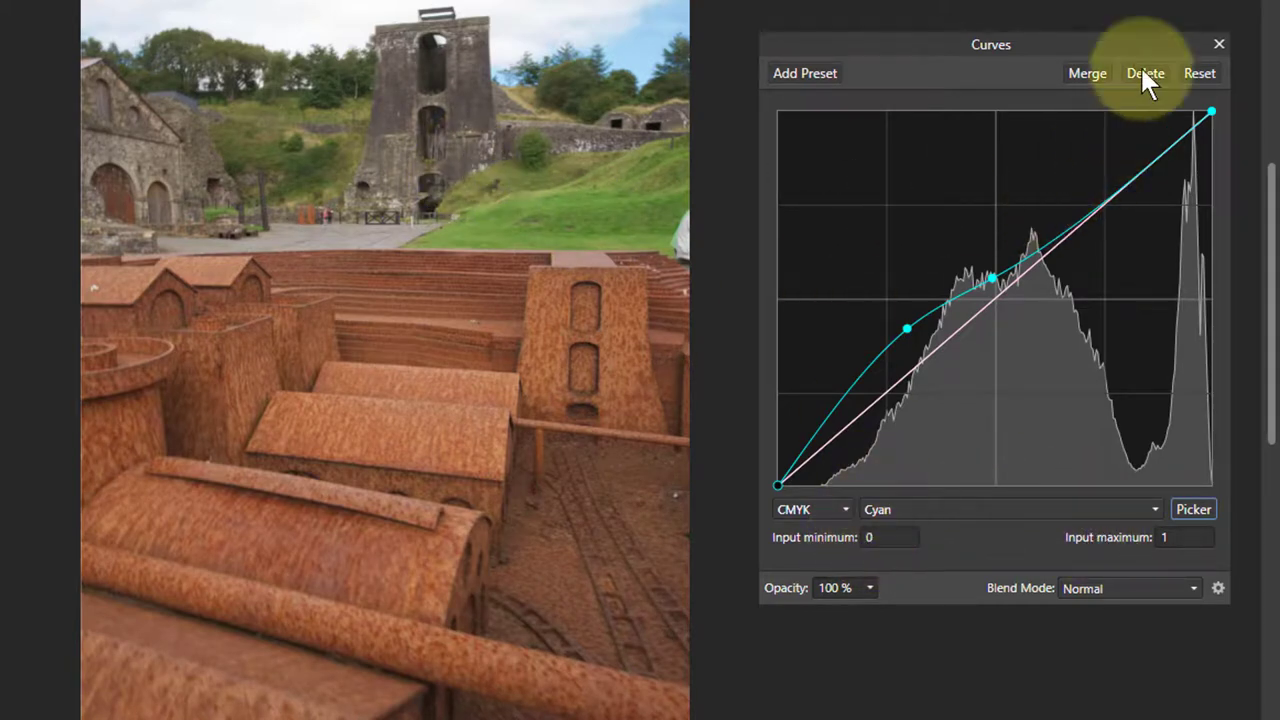
Reset the Cyan curve, switch Curves back to RGB, and select the Input minimum and maximum fields.
click(1195, 74)
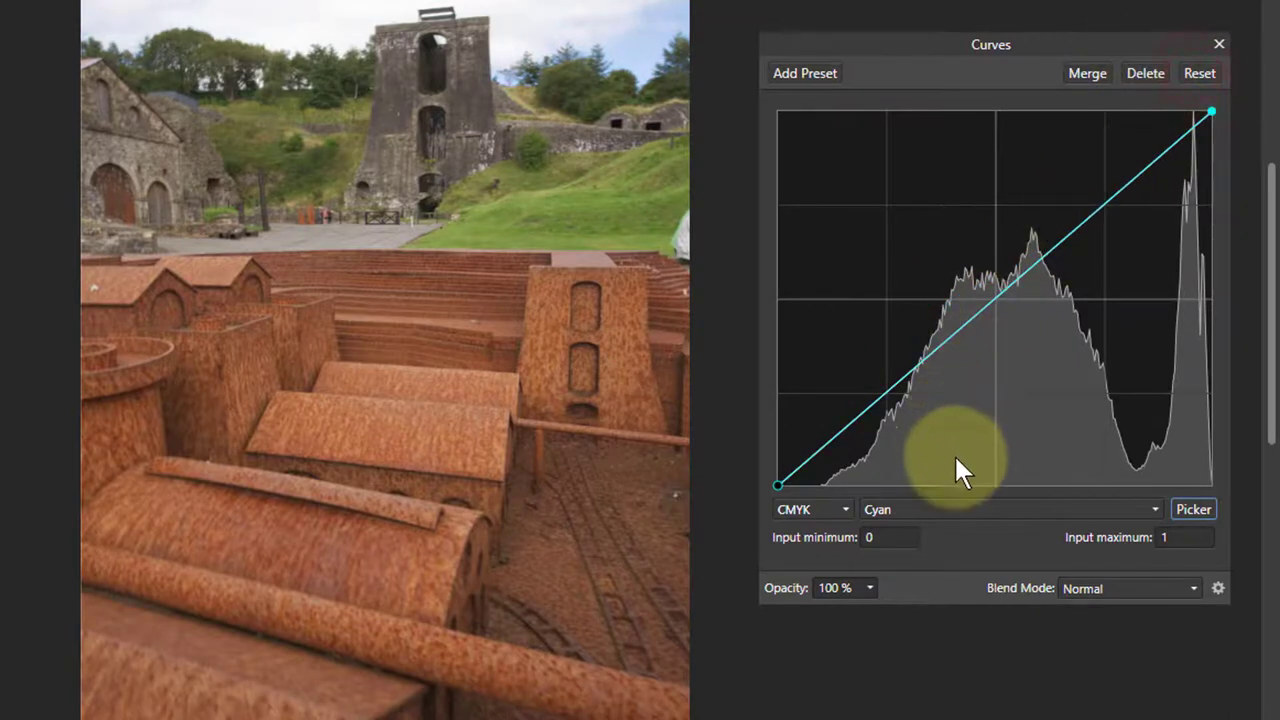
click(800, 517)
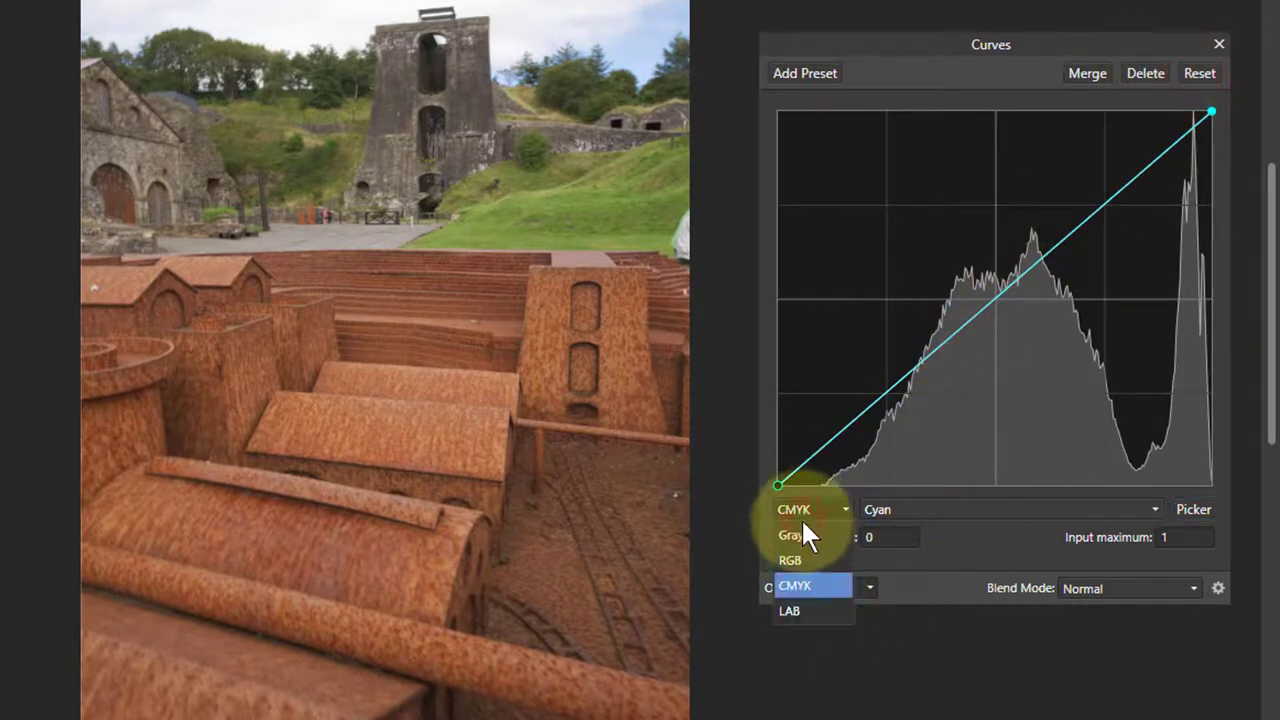
click(806, 556)
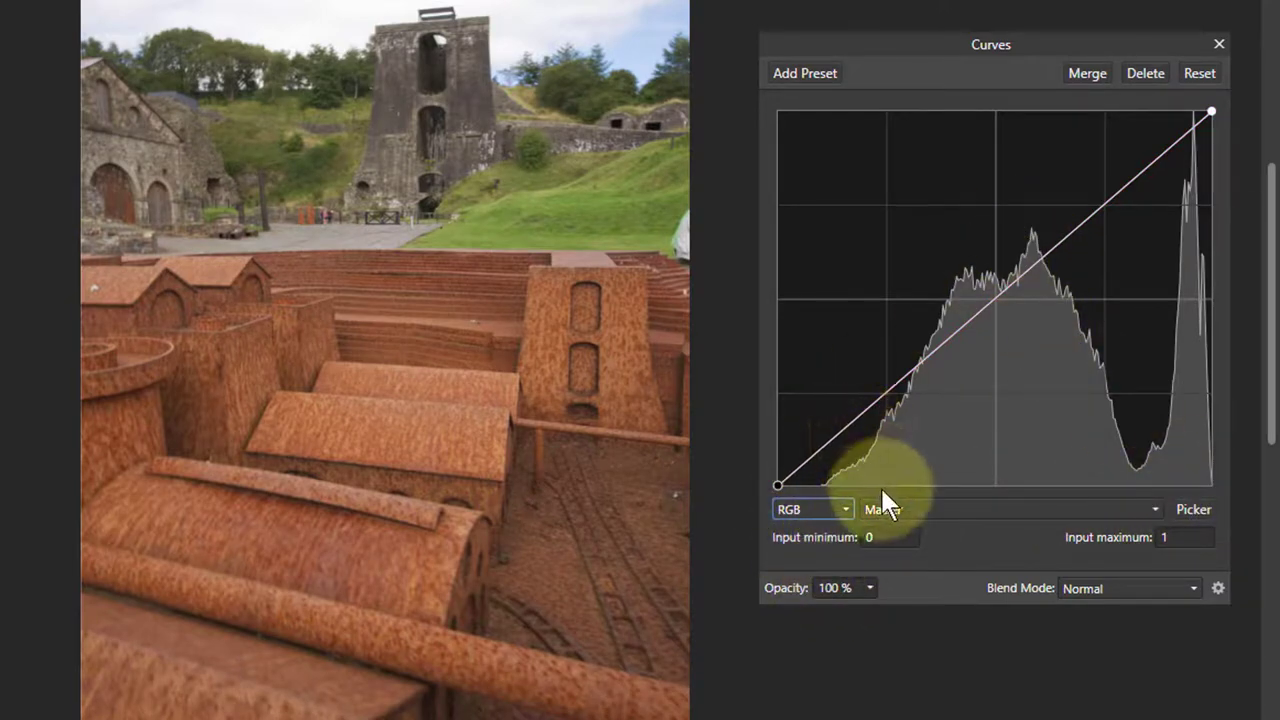
click(891, 537)
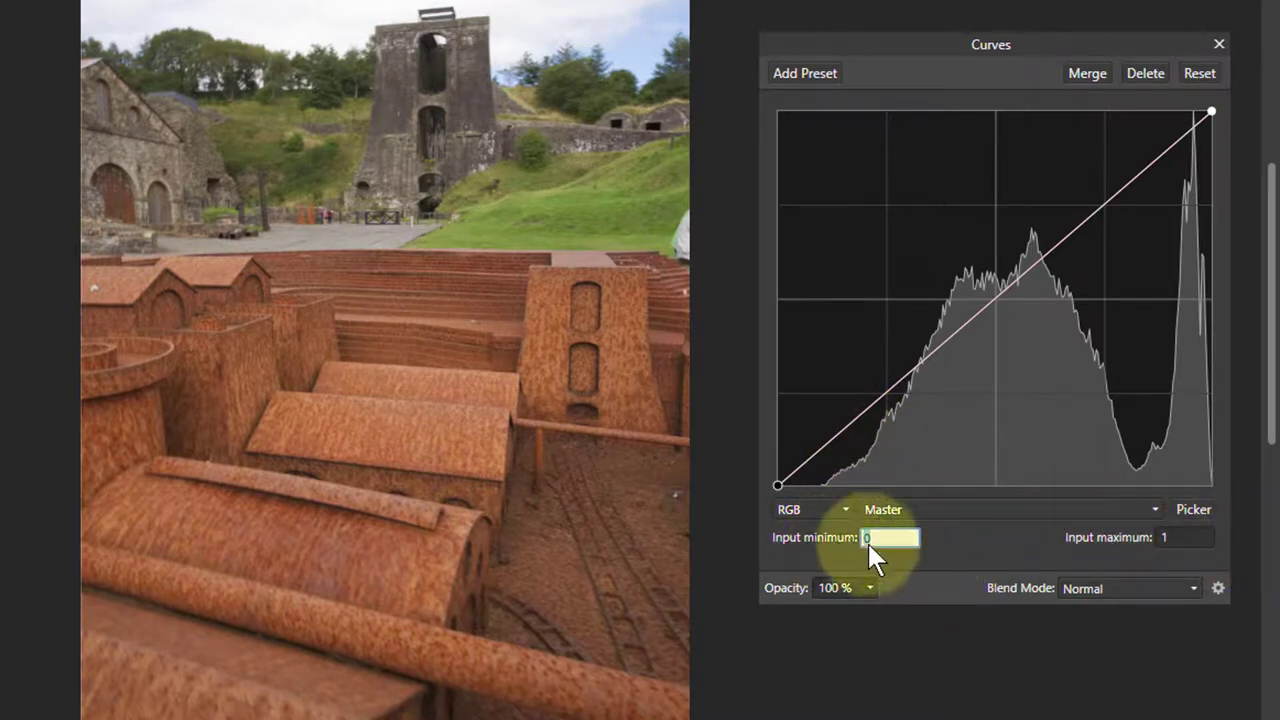
click(1183, 539)
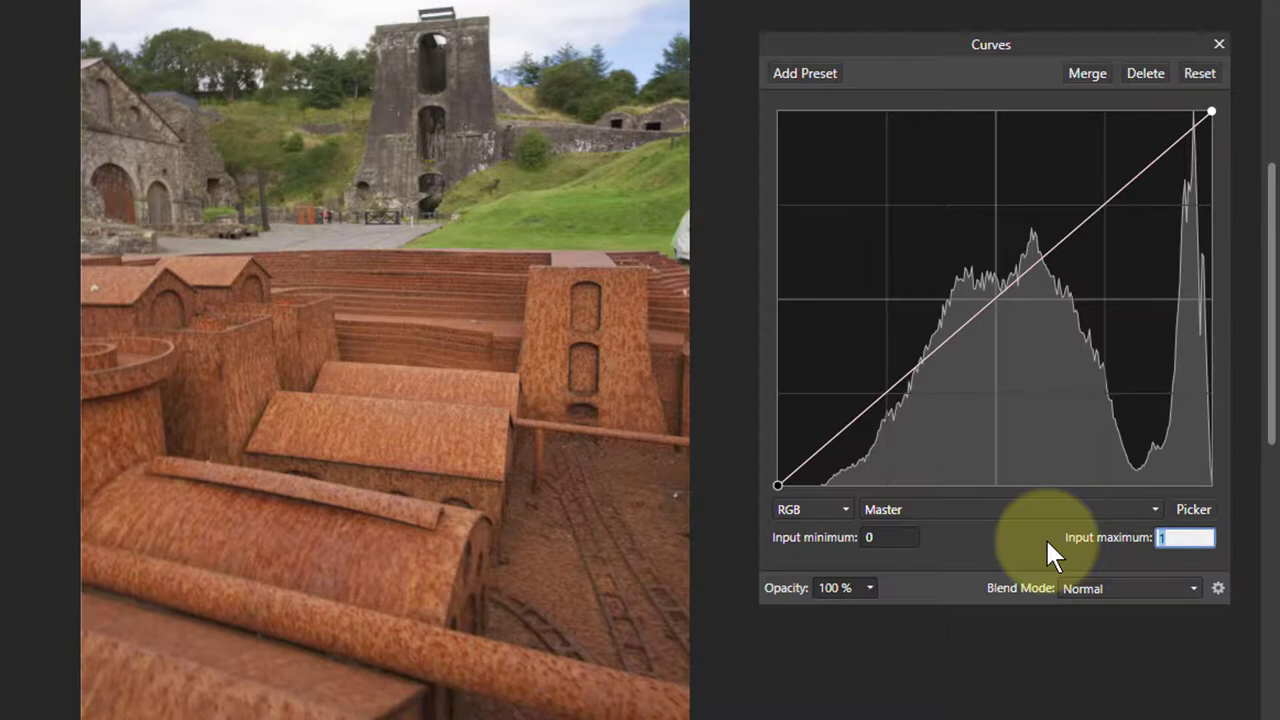
Enter 0.2 as the Input maximum, then try out curve points and delete them to keep the diagonal straight.
text(.2)
key(Return)
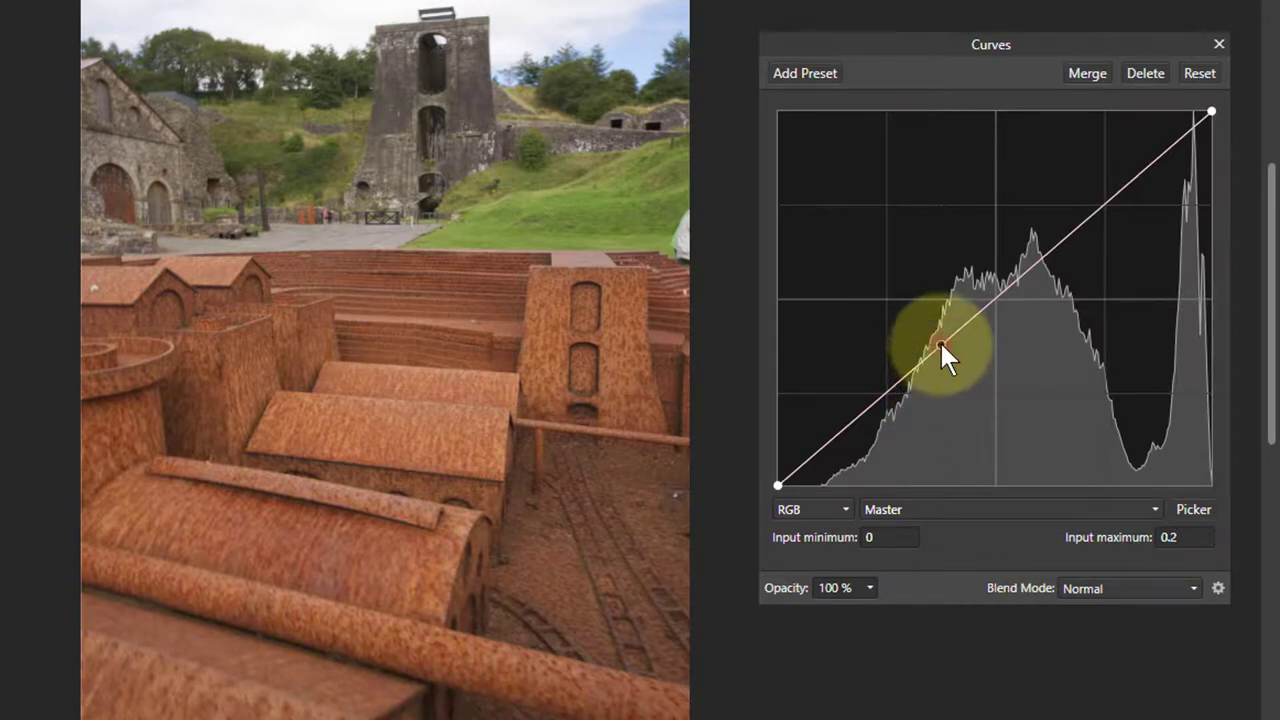
drag(941, 345, 1012, 406)
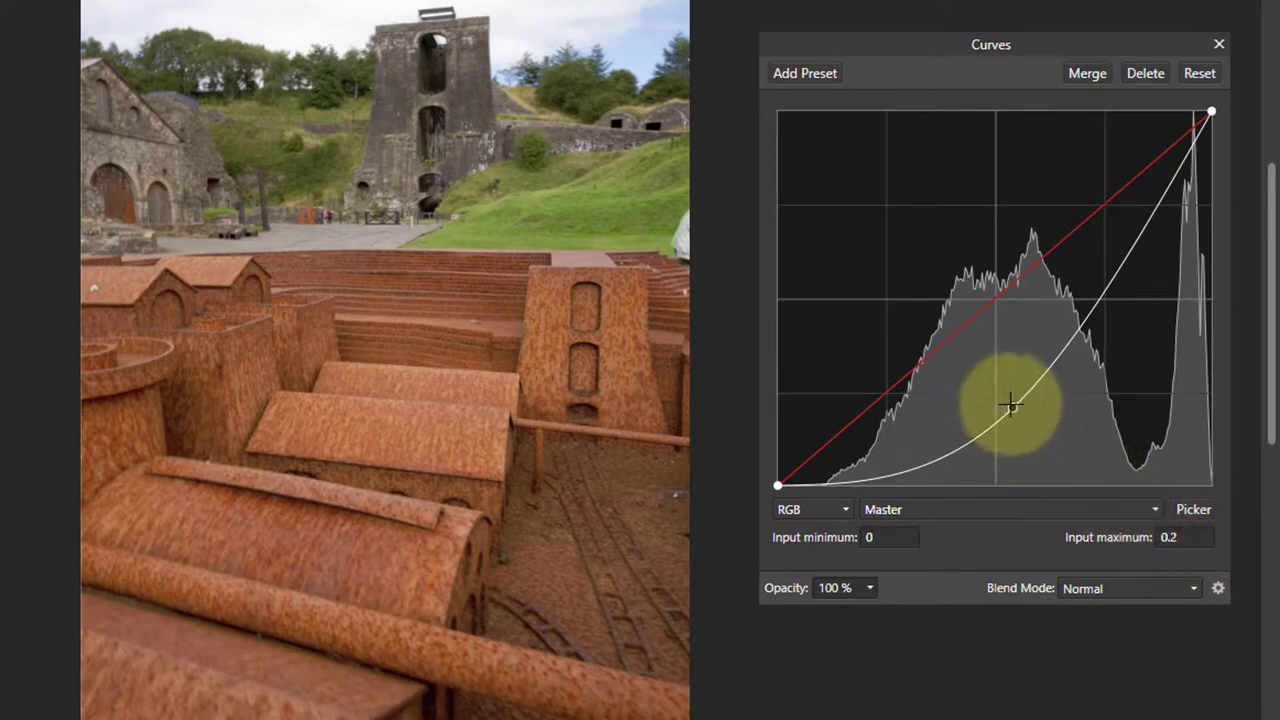
drag(1019, 409, 992, 386)
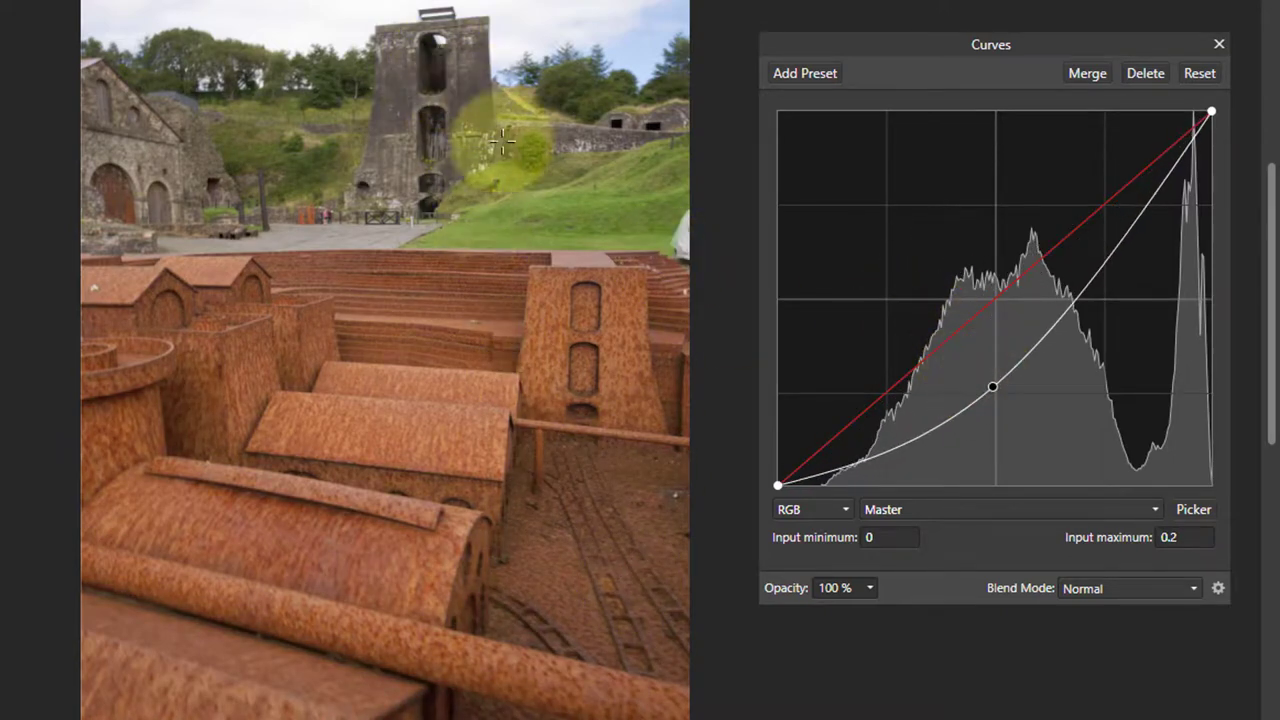
right_click(993, 387)
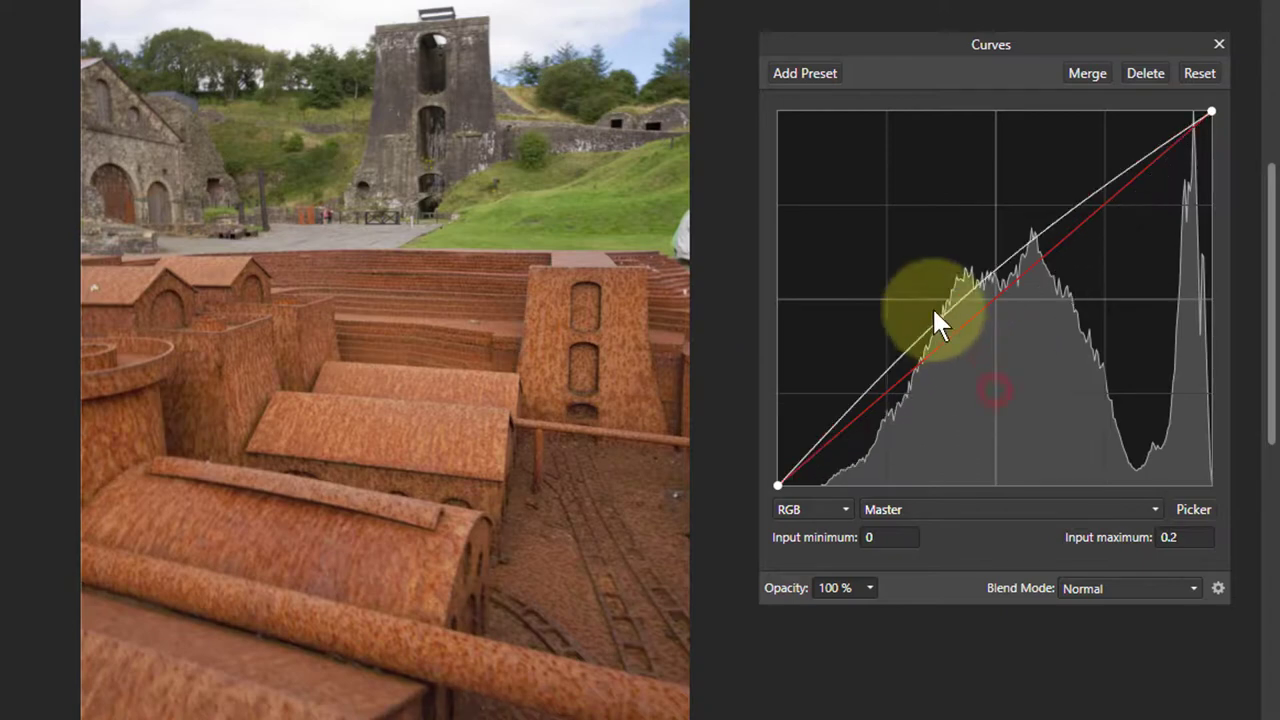
drag(934, 313, 963, 316)
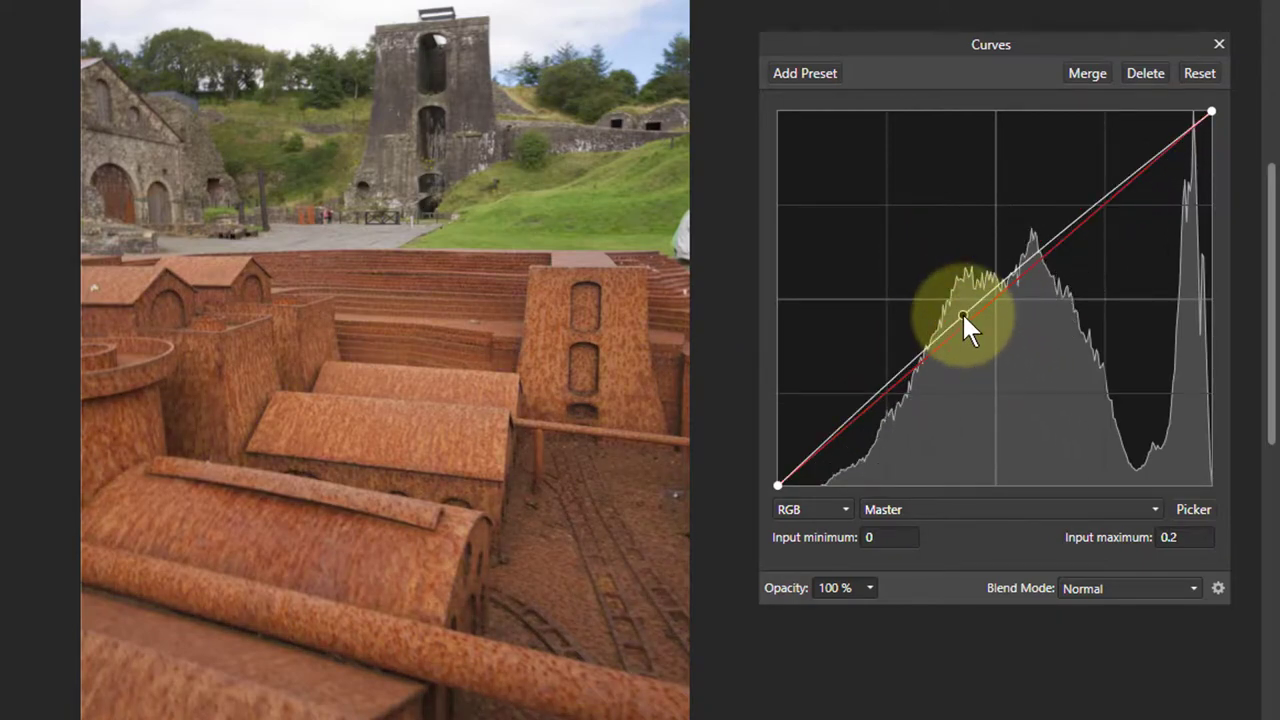
right_click(962, 316)
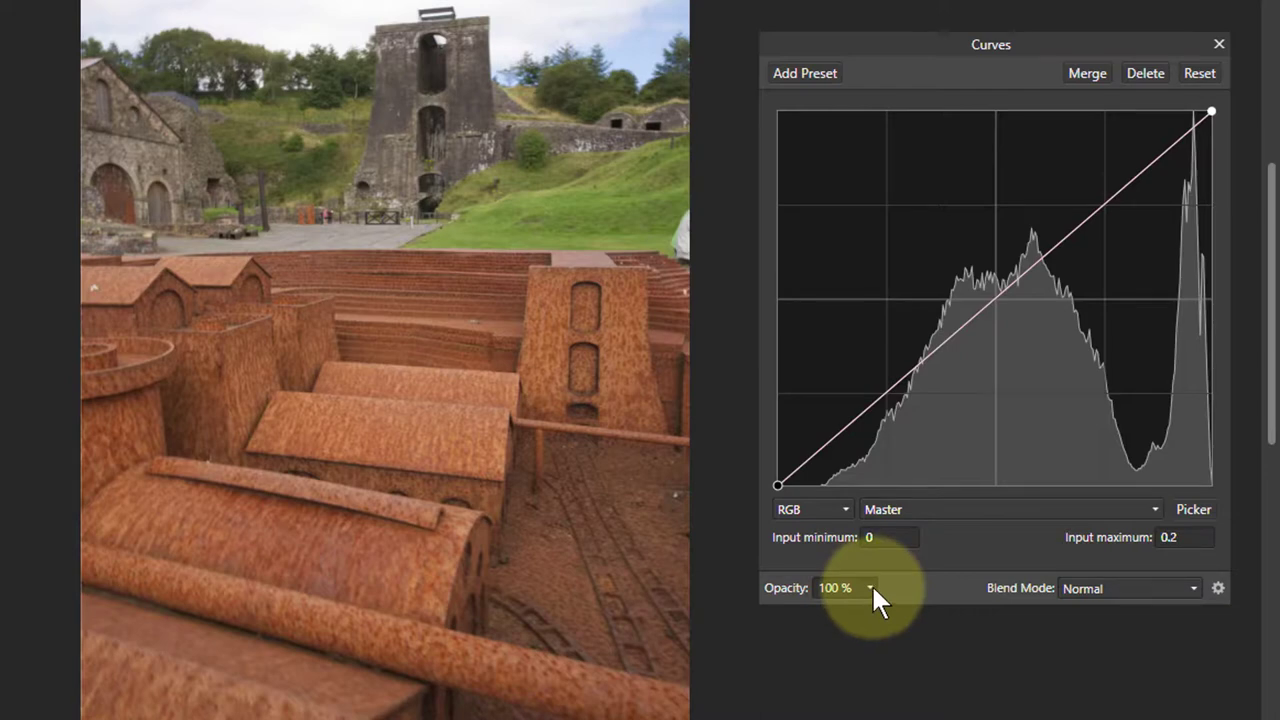
Test an upward curve bend and opacity strengths, then reset Curves to a straight 0–1 diagonal.
drag(980, 308, 892, 229)
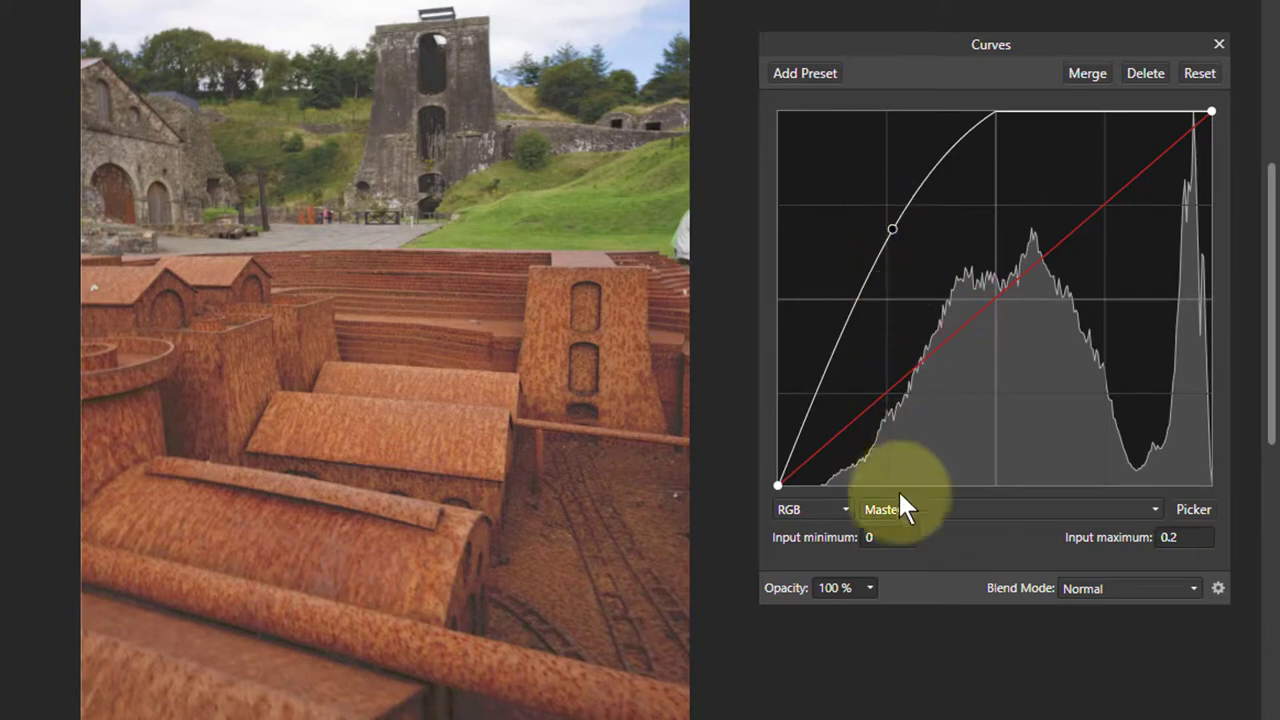
click(868, 589)
drag(858, 612, 900, 612)
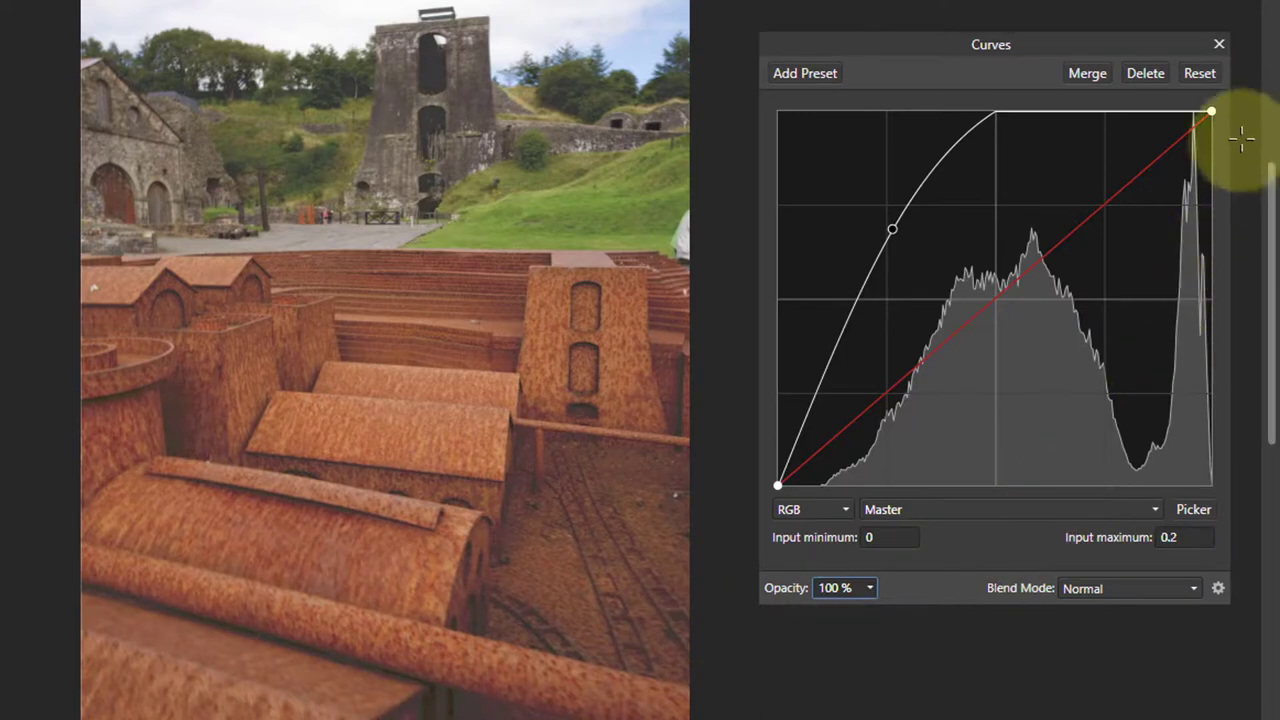
click(1202, 80)
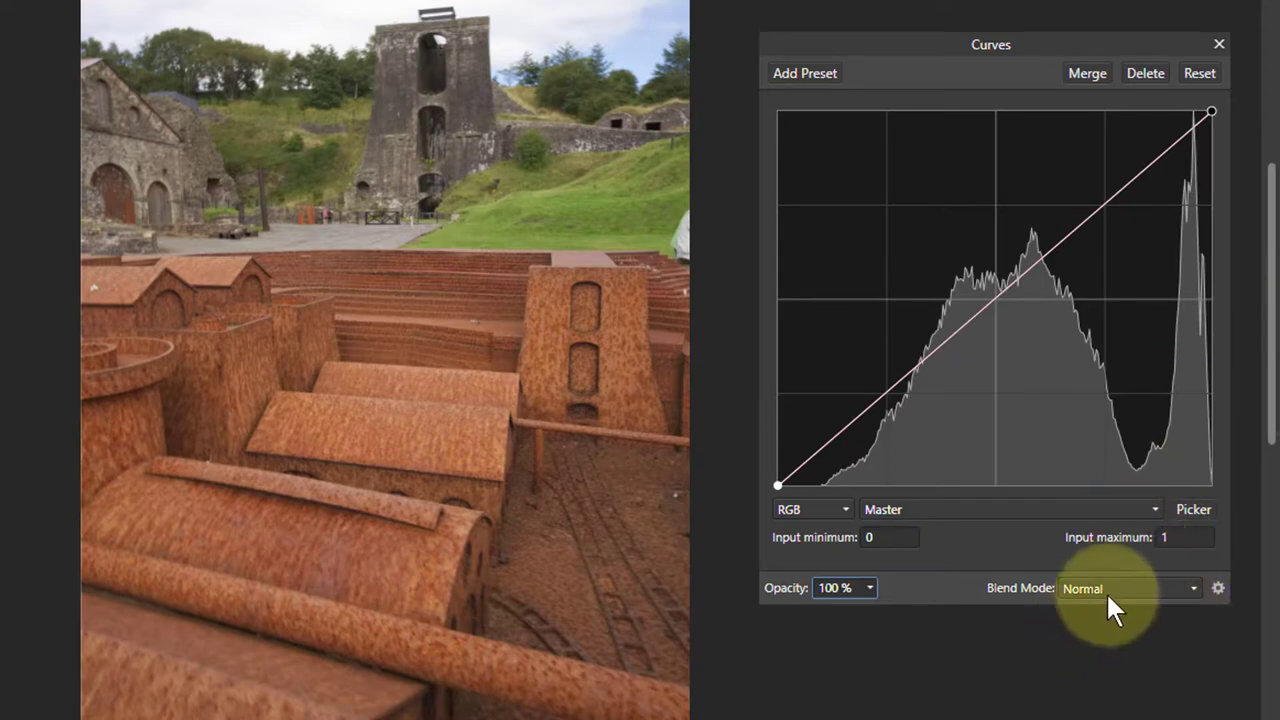
Raise a Master curve point and set the adjustment's blend mode to Overlay.
drag(992, 298, 949, 236)
click(1155, 588)
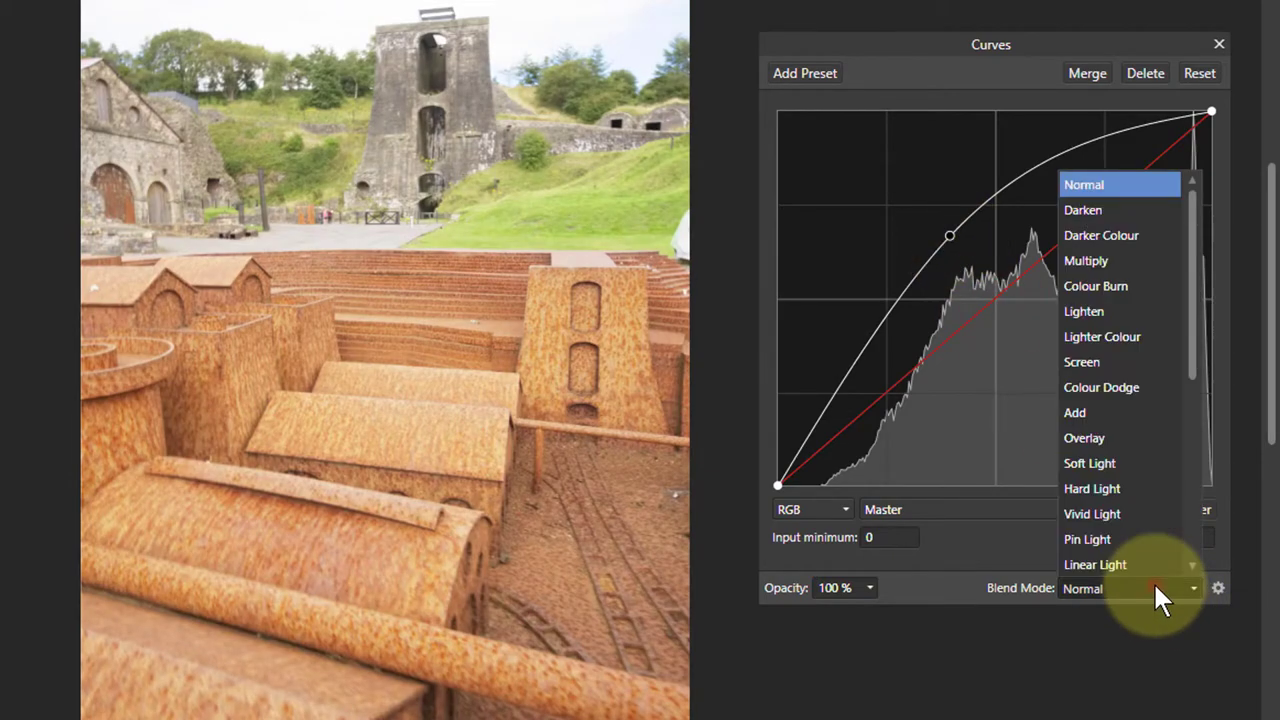
scroll(1110, 350, down, 2)
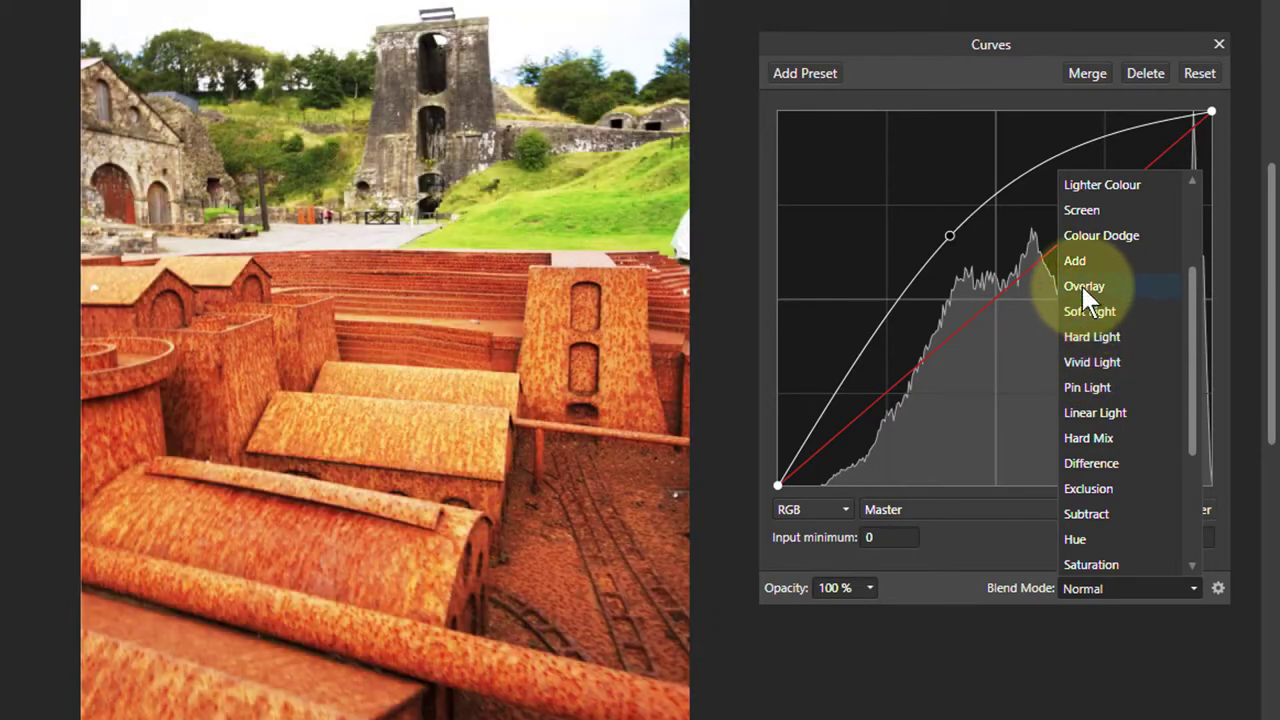
click(1085, 291)
Shape the Master curve into an S with upper and lower points, and set opacity to 60%.
drag(950, 235, 1089, 171)
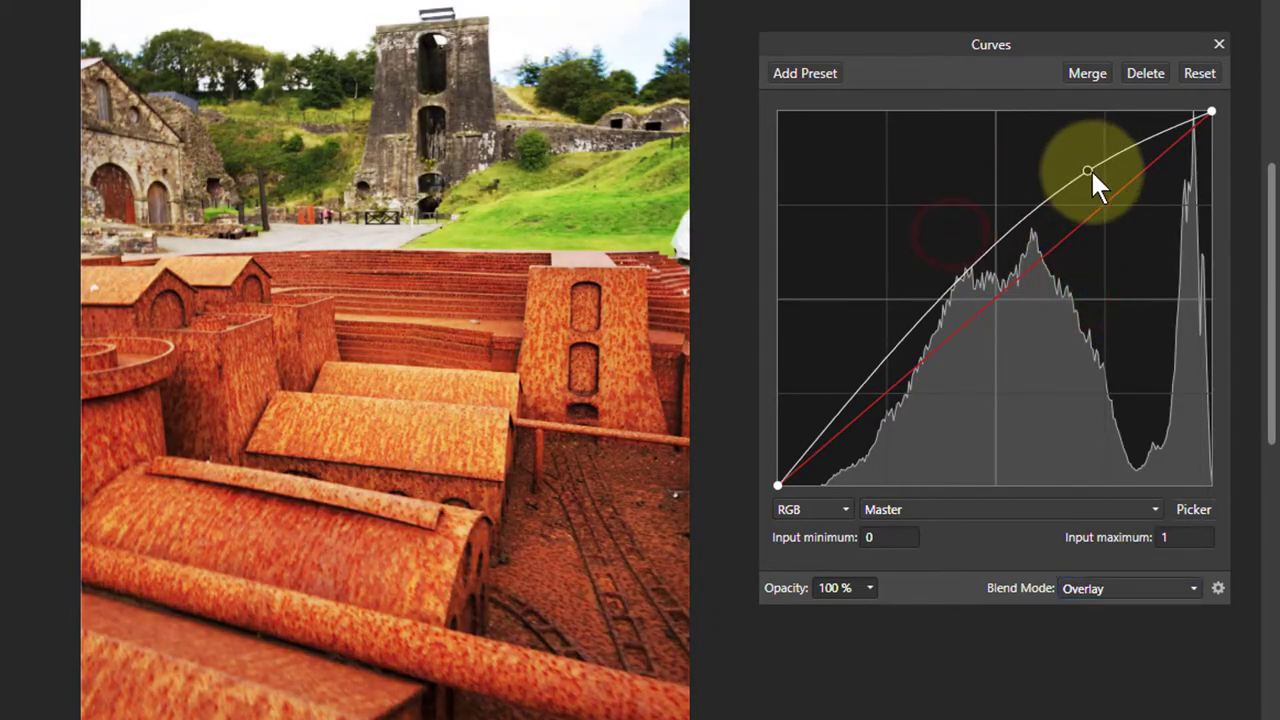
drag(885, 362, 912, 405)
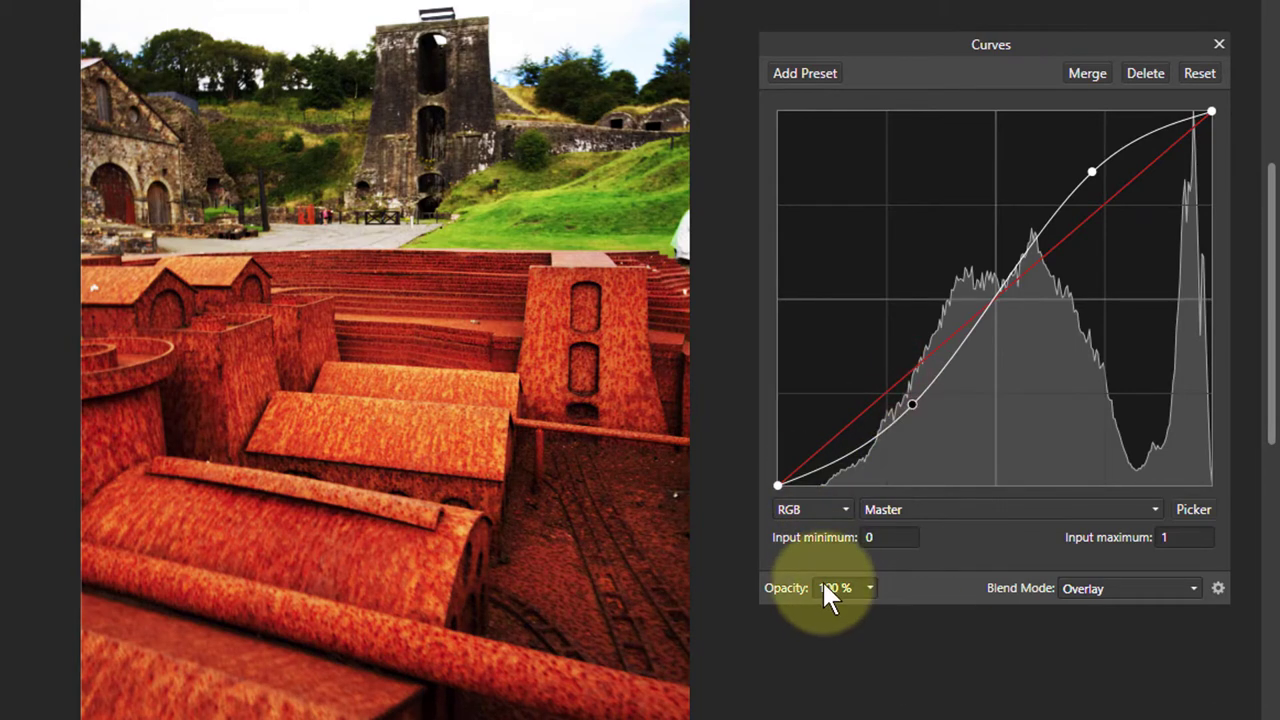
drag(869, 590, 809, 614)
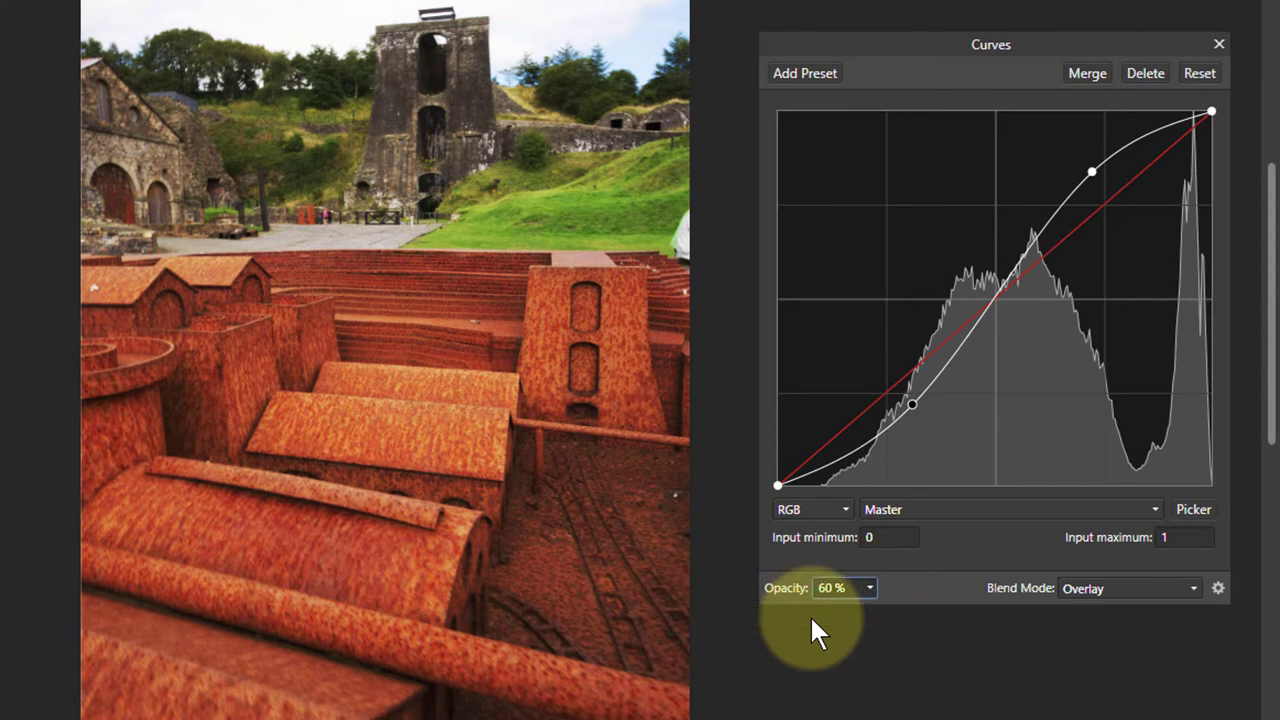